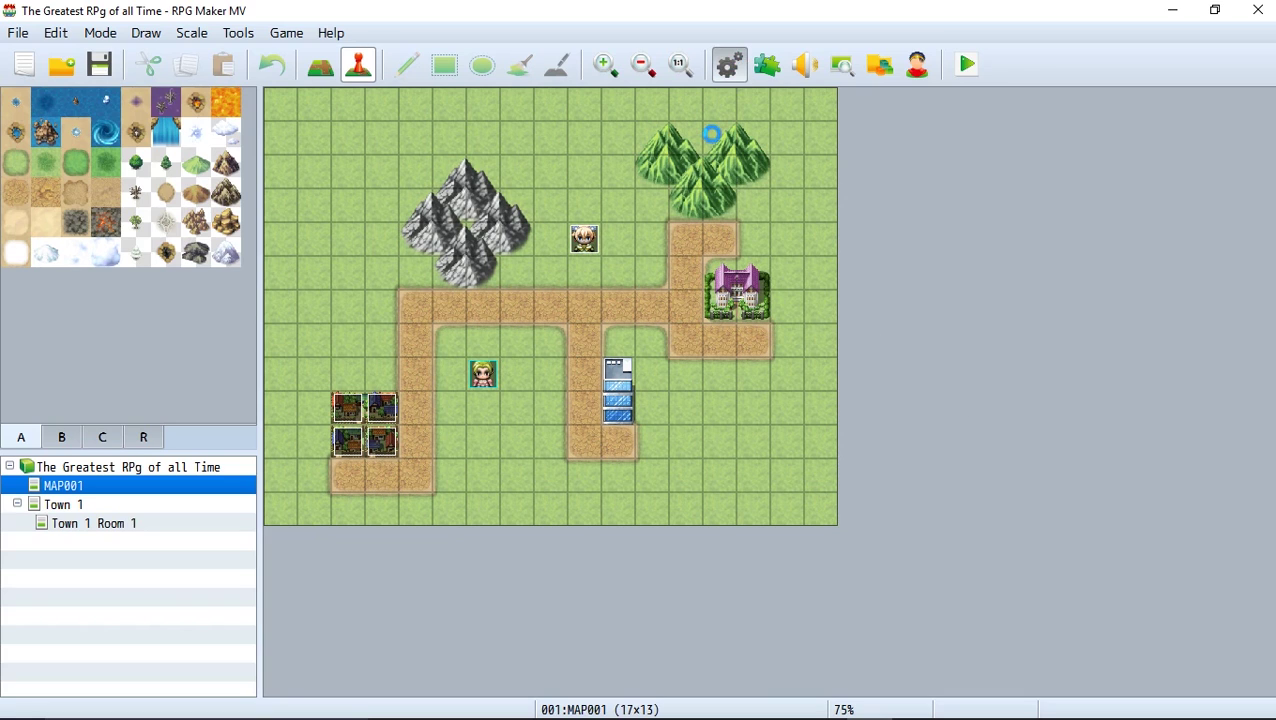
Open the game database with F9 and go to the class settings for the Hero
{"action": "key", "text": "F9"}
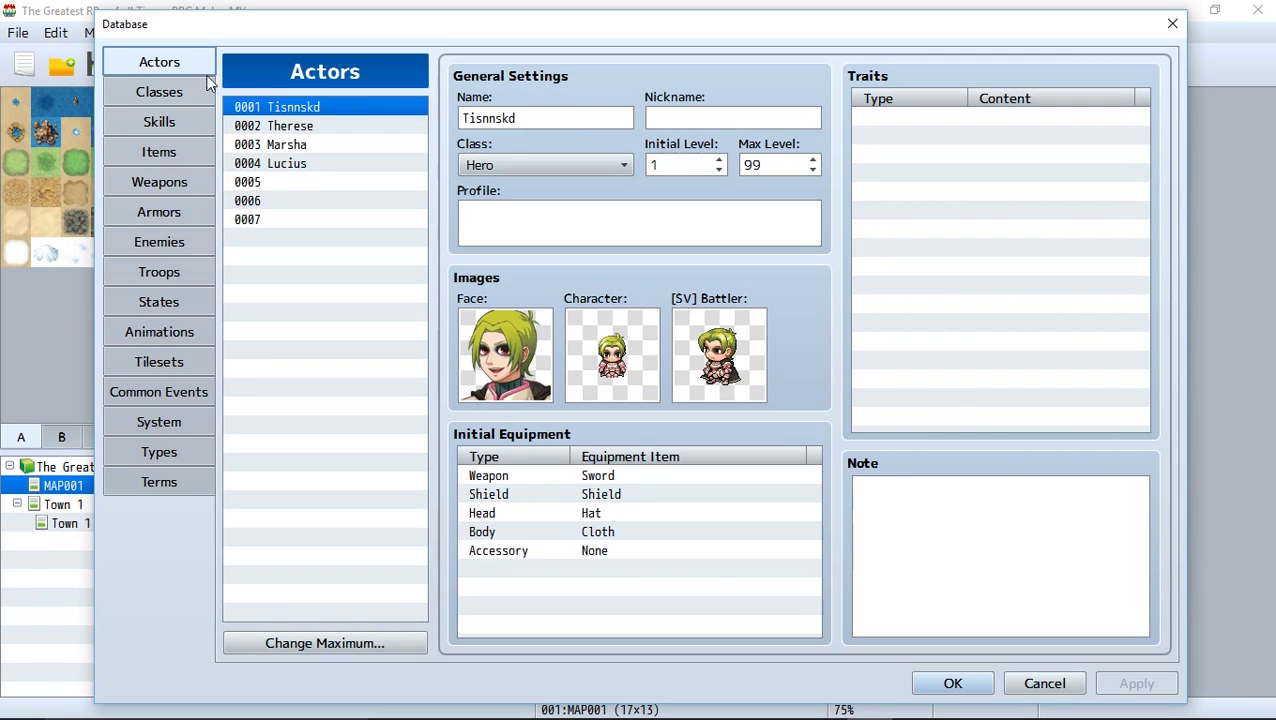
{"action": "left_click", "coordinate": [161, 93]}
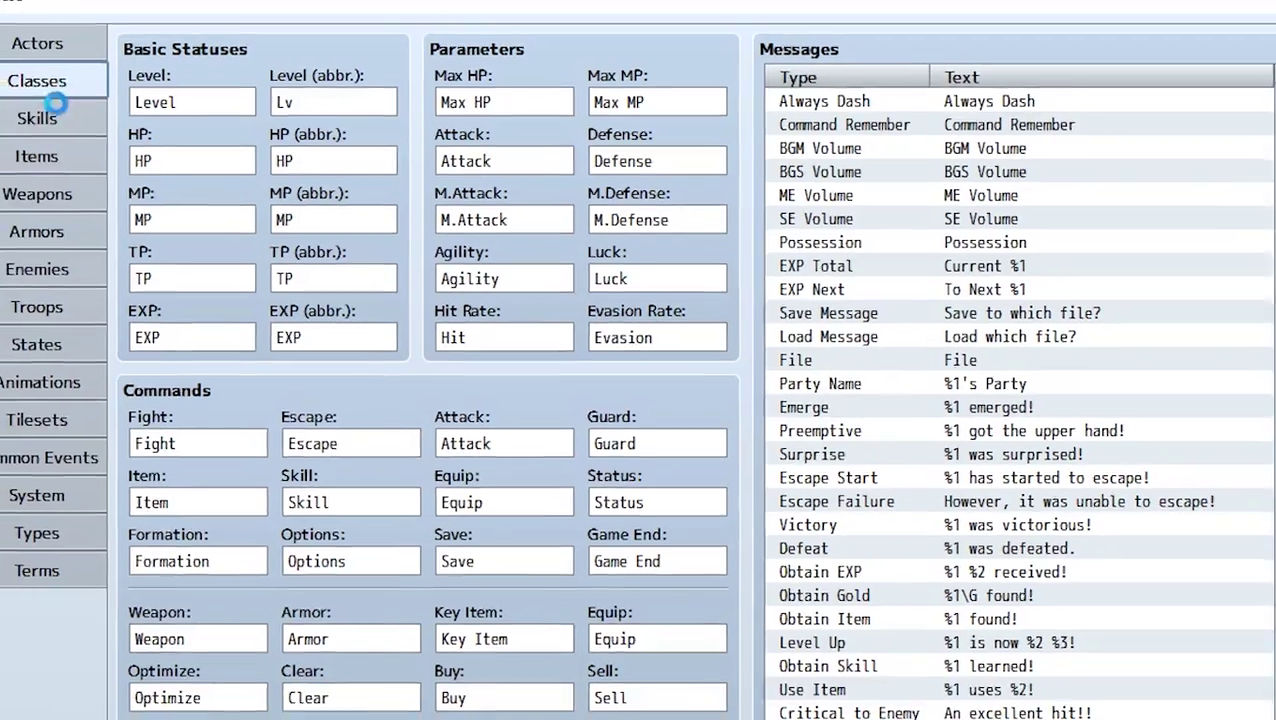
Open the Hero's Max HP curve and try the steepest and flattest quick presets
{"action": "left_click", "coordinate": [50, 92]}
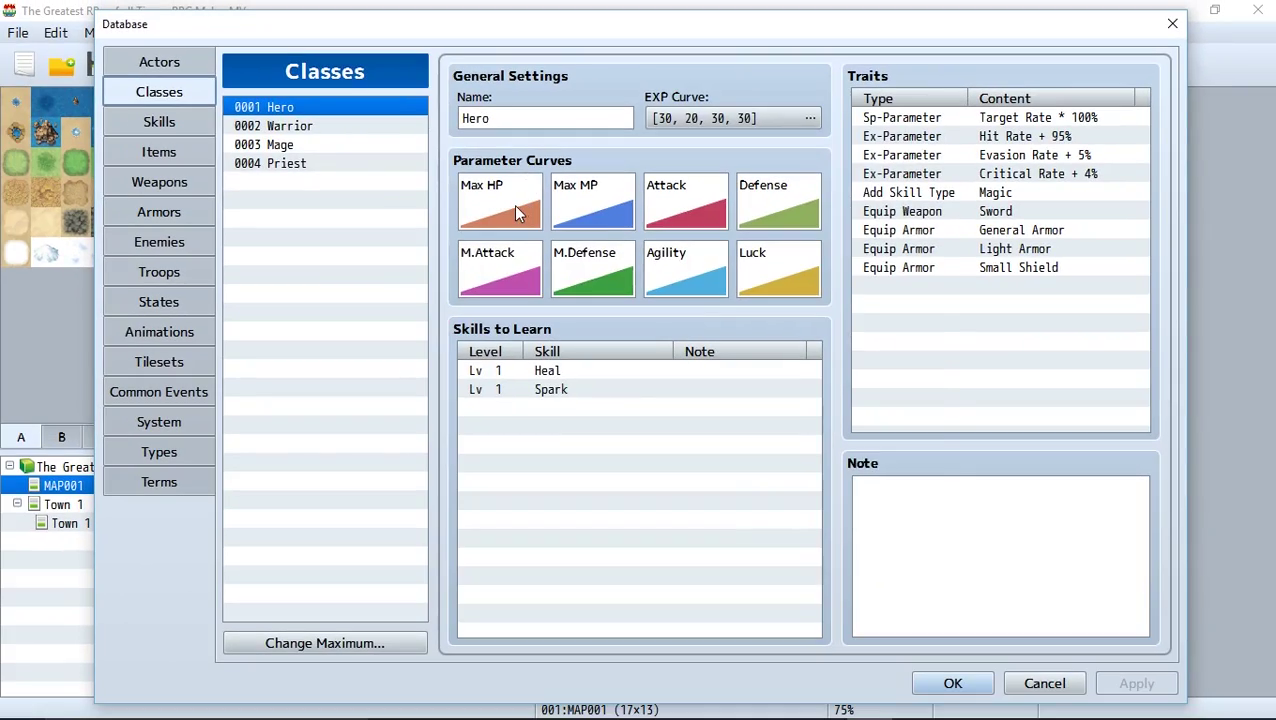
{"action": "double_click", "coordinate": [514, 206]}
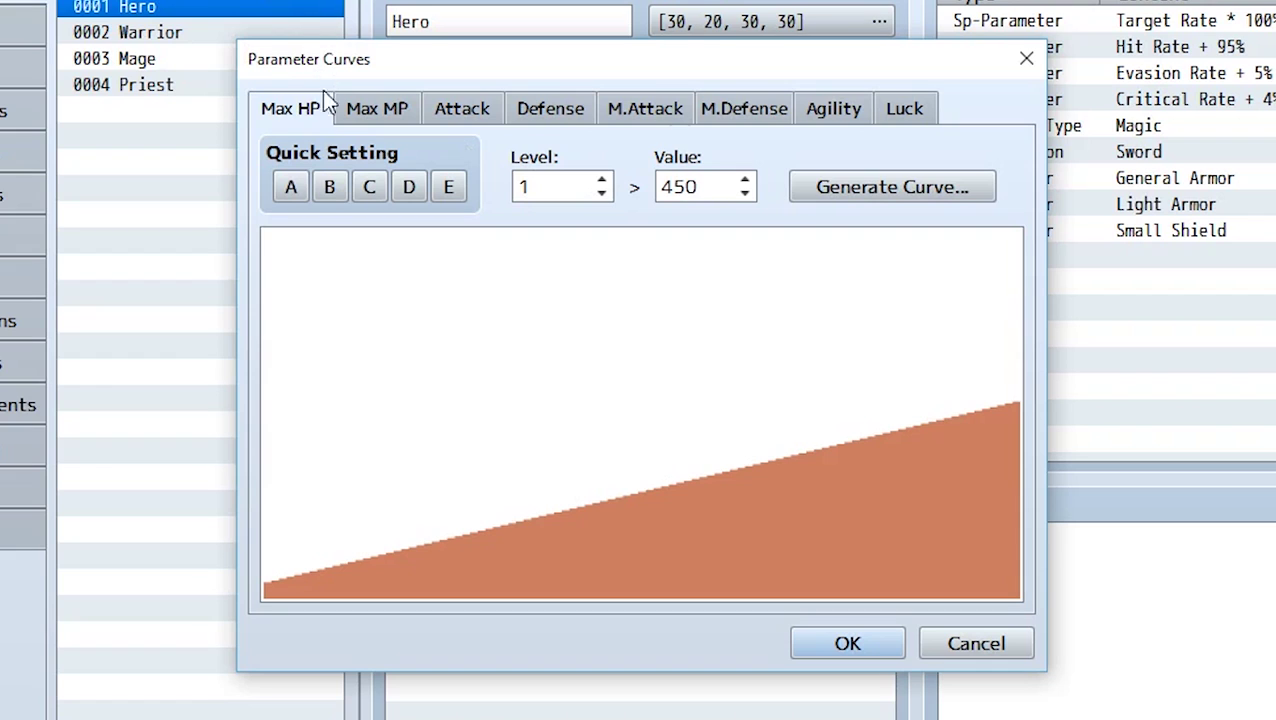
{"action": "left_click", "coordinate": [294, 192]}
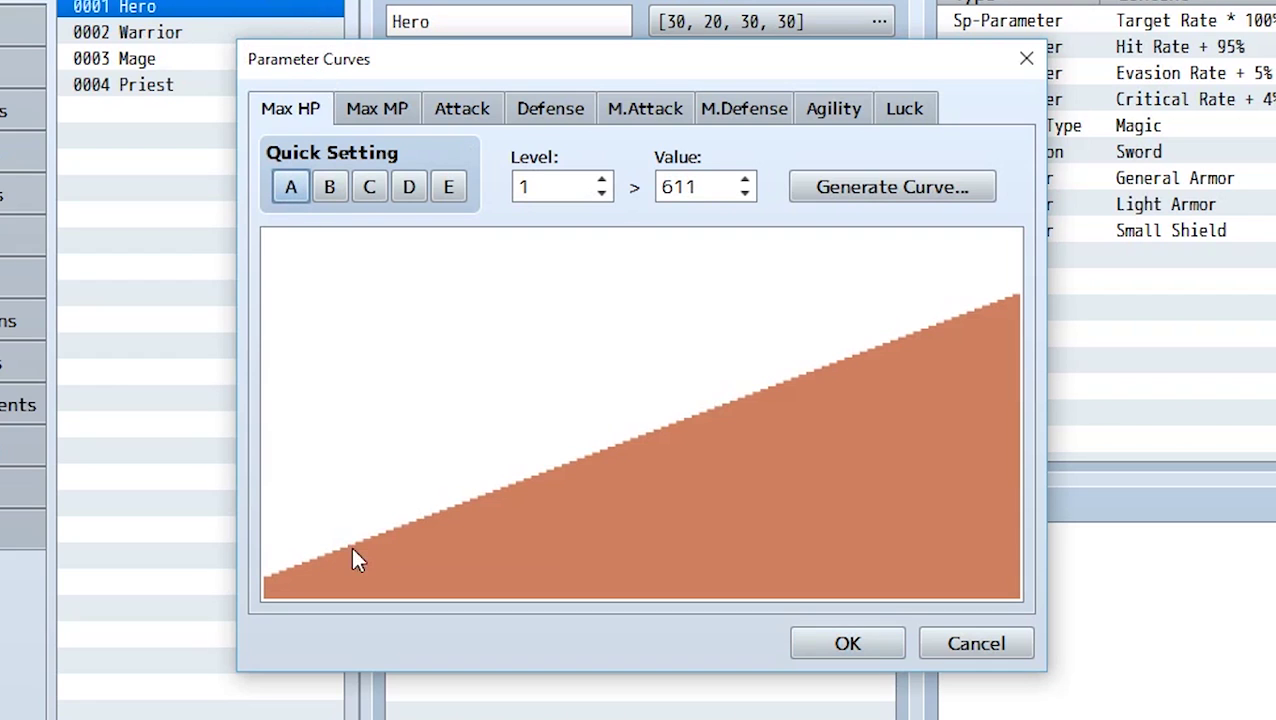
{"action": "left_click", "coordinate": [447, 193]}
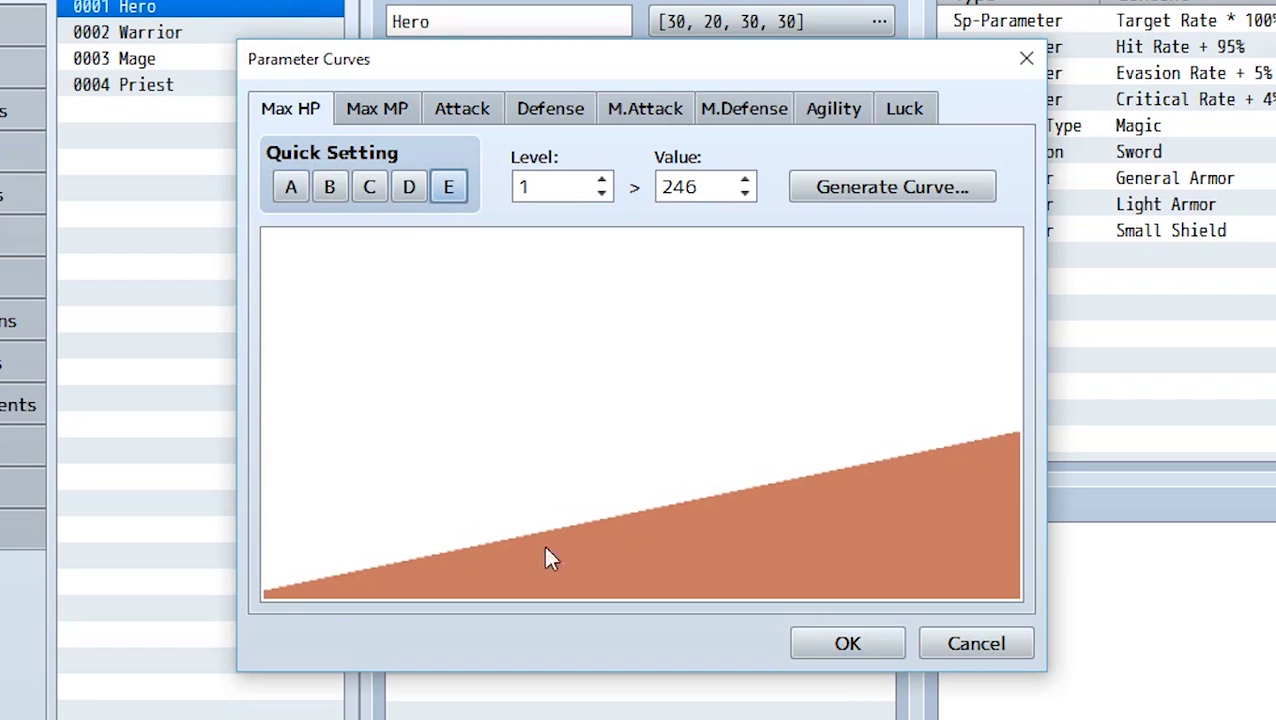
Generate a Max HP curve running from 1 at level 1 to 6000 at level 99
{"action": "left_click", "coordinate": [828, 199]}
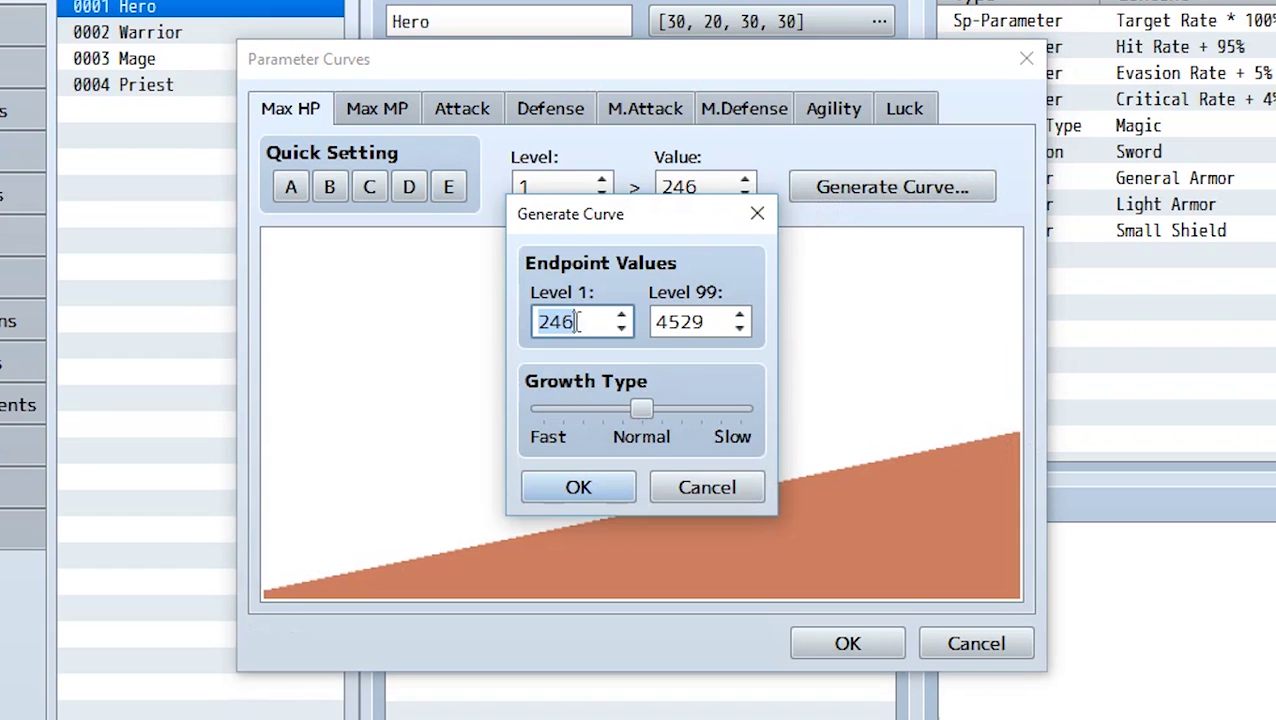
{"action": "type", "text": "1"}
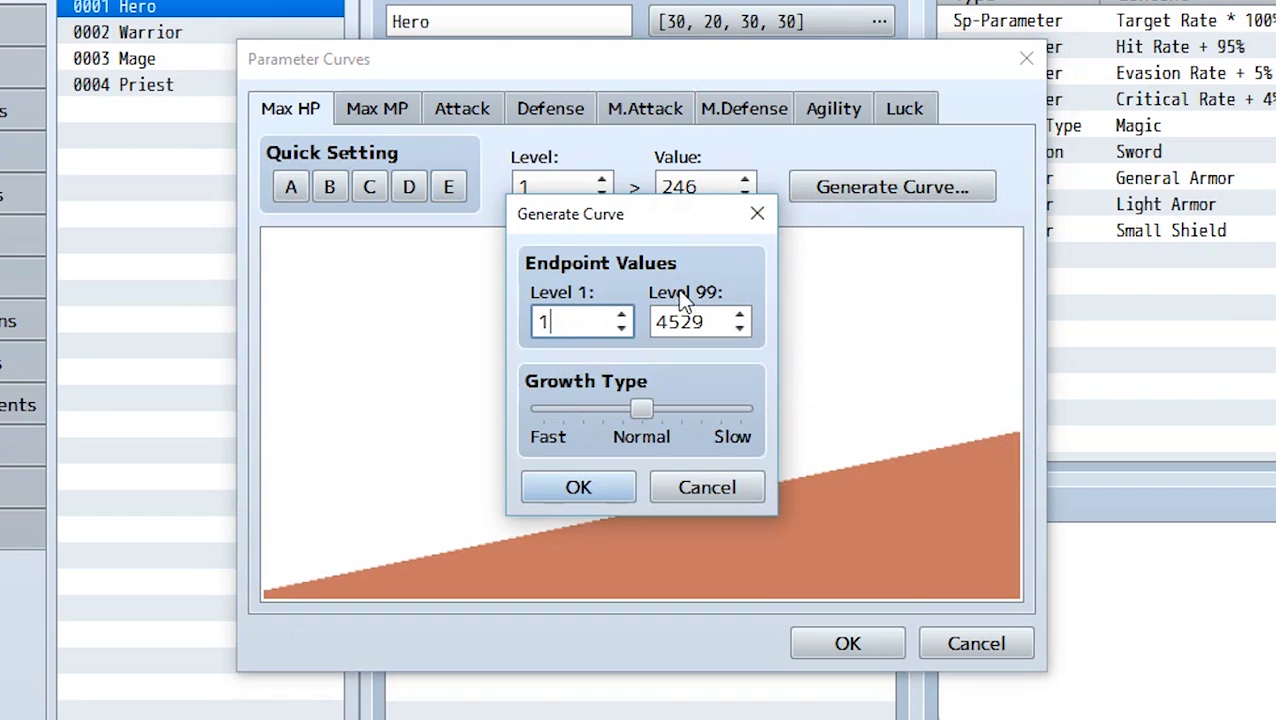
{"action": "key", "text": "Tab"}
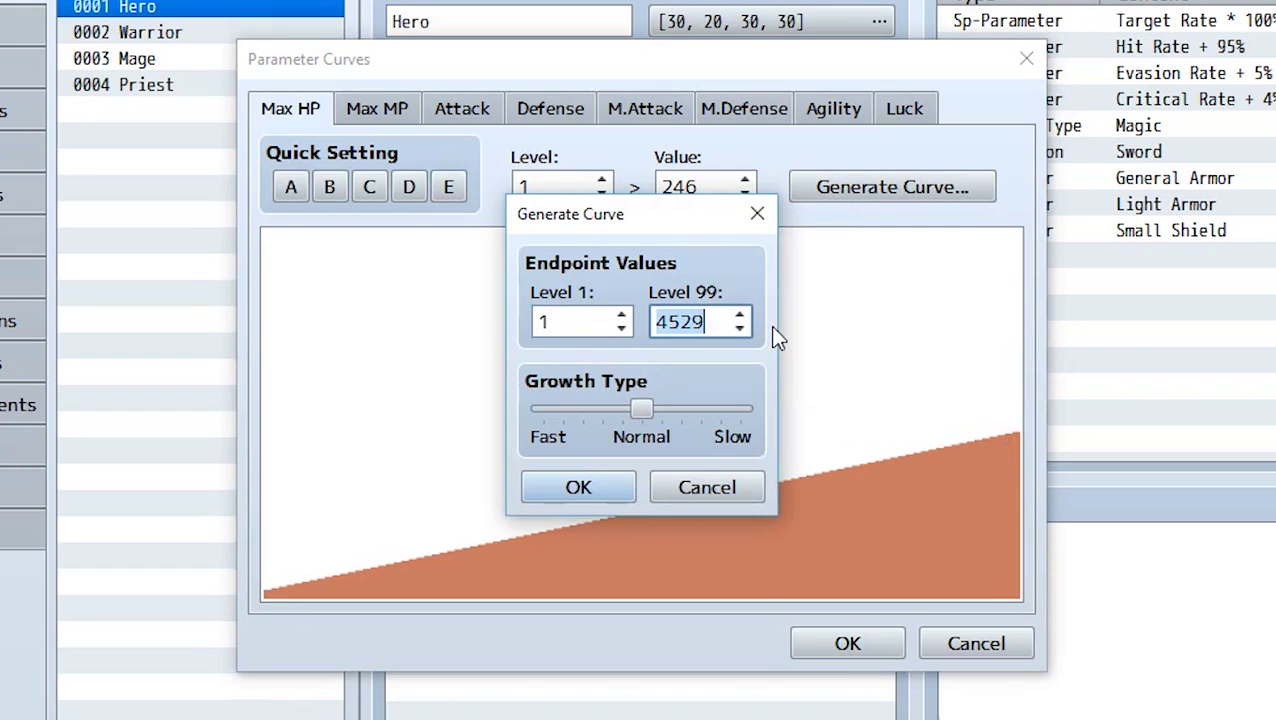
{"action": "type", "text": "6000"}
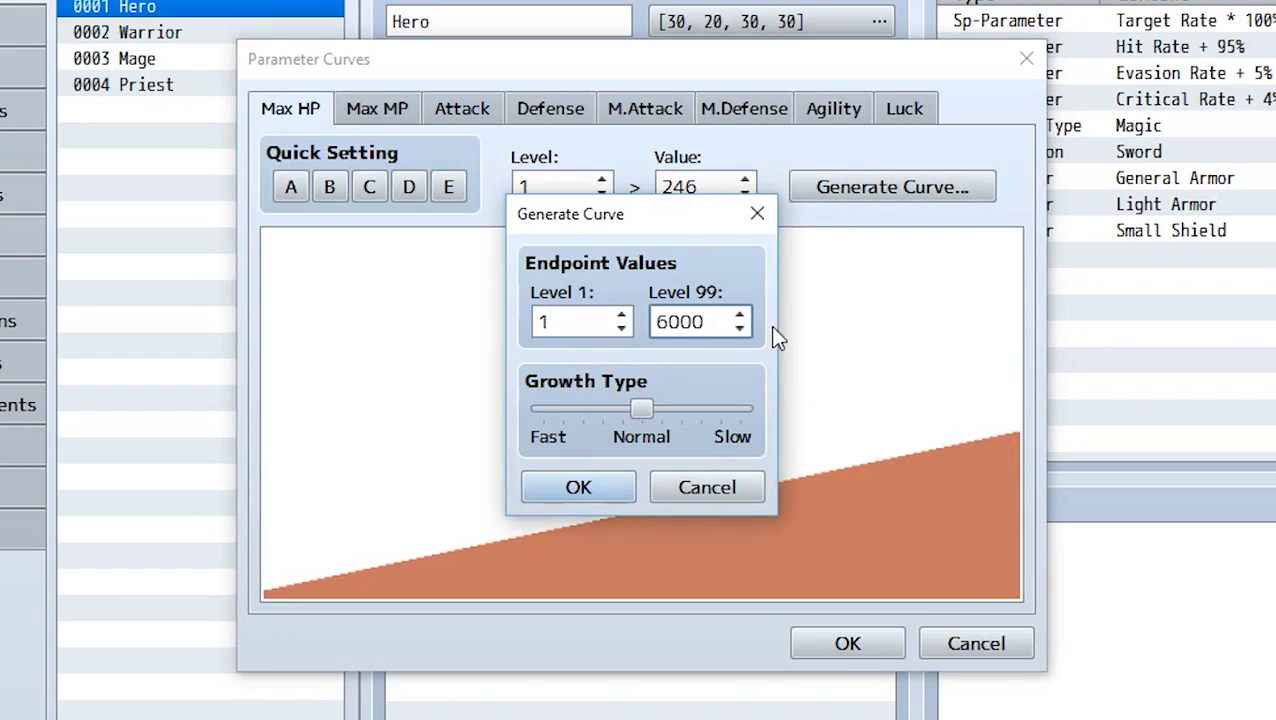
{"action": "left_click", "coordinate": [578, 487]}
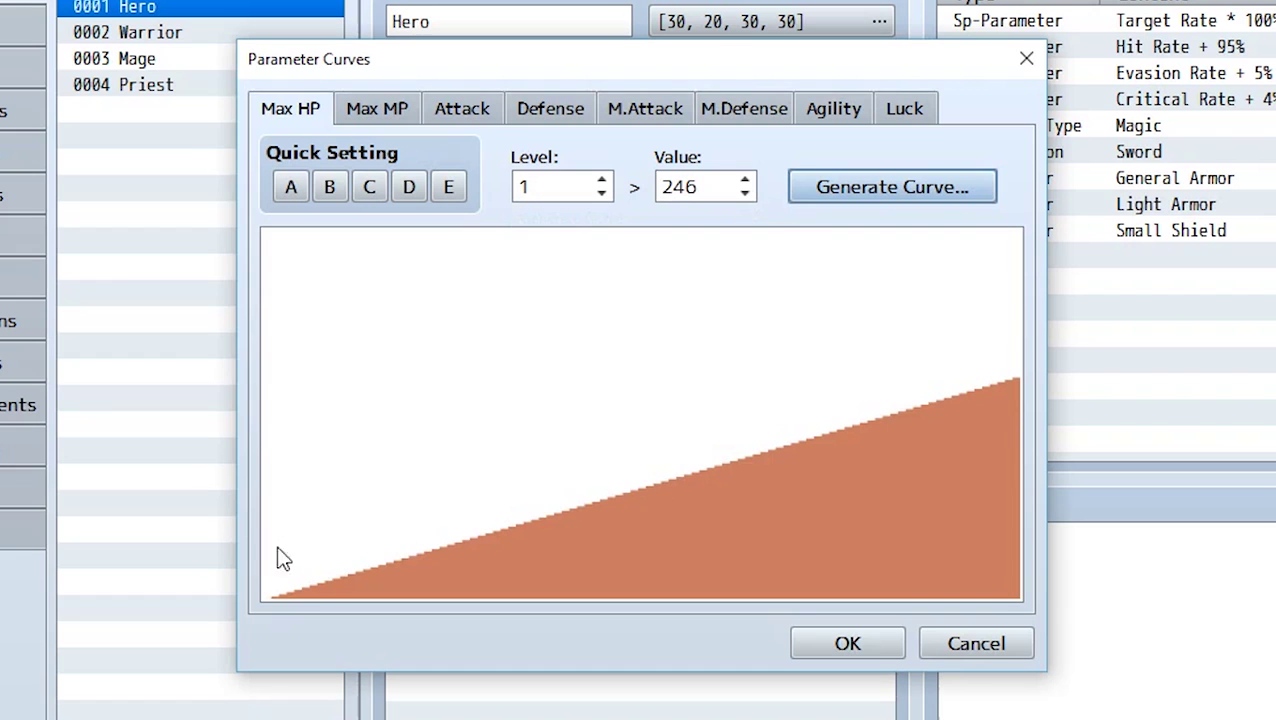
Set the Max HP curve's growth type to Fast and apply it to the Hero
{"action": "left_click", "coordinate": [897, 194]}
{"action": "left_click_drag", "start_coordinate": [642, 408], "coordinate": [794, 411]}
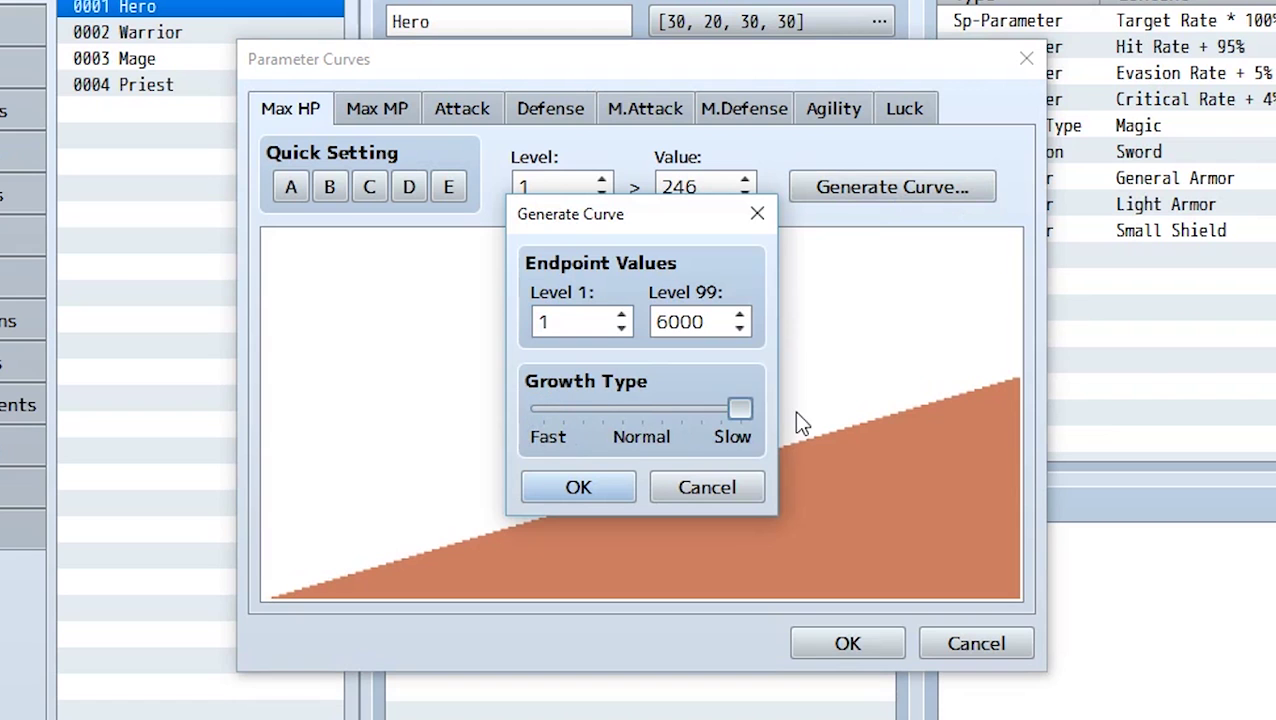
{"action": "left_click", "coordinate": [616, 480]}
{"action": "left_click", "coordinate": [845, 192]}
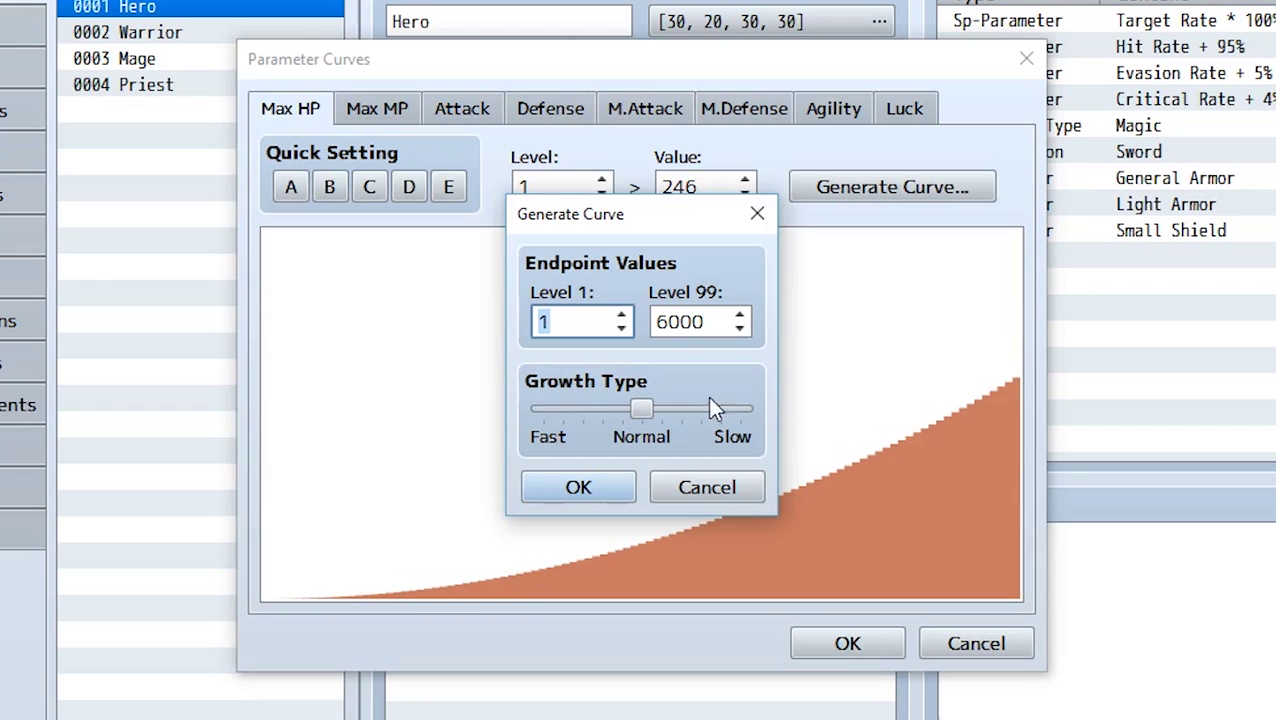
{"action": "left_click_drag", "start_coordinate": [640, 410], "coordinate": [530, 410]}
{"action": "left_click", "coordinate": [574, 489]}
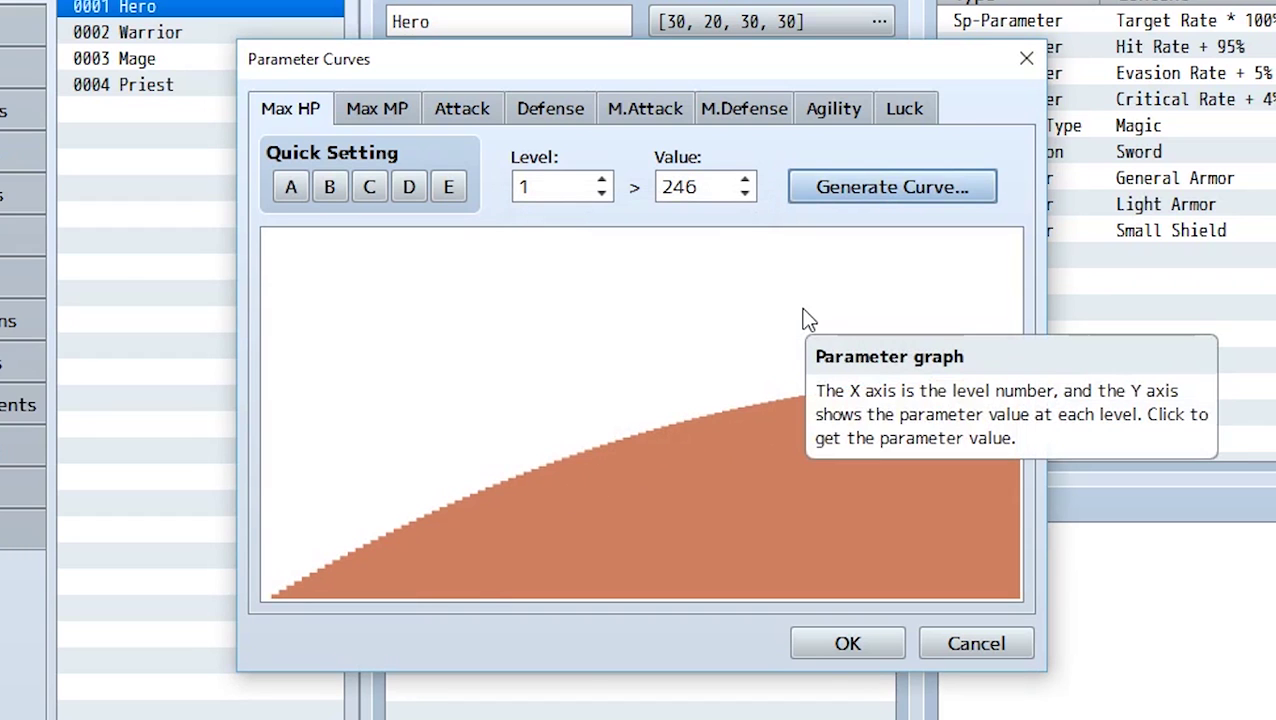
{"action": "left_click", "coordinate": [884, 640]}
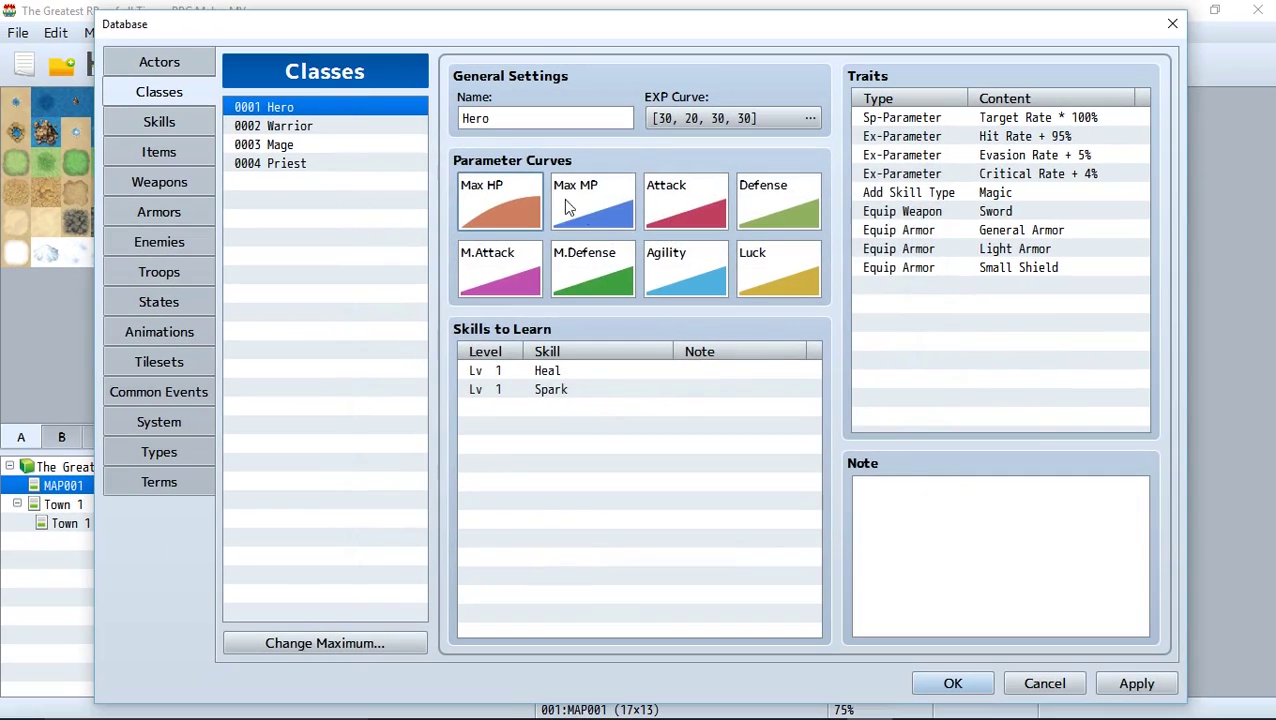
Give the Mage's M.Attack curve the steepest quick preset A
{"action": "left_click", "coordinate": [353, 145]}
{"action": "double_click", "coordinate": [511, 273]}
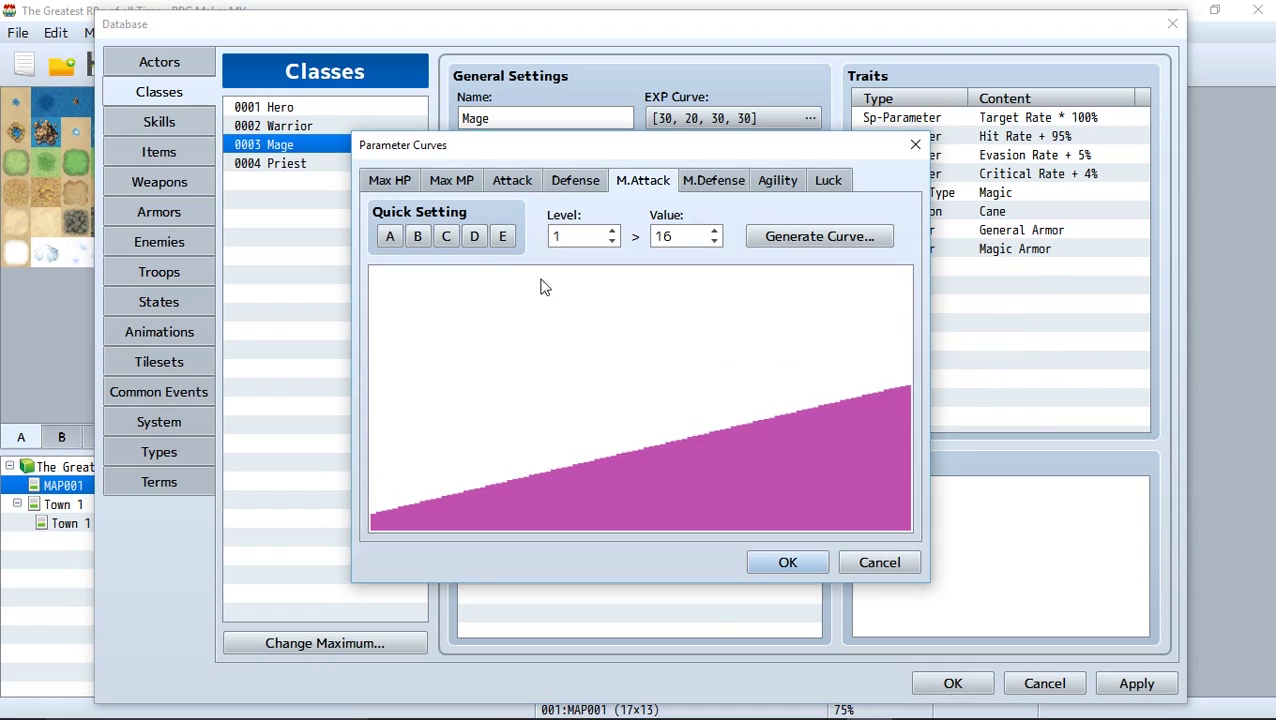
{"action": "left_click", "coordinate": [502, 236]}
{"action": "left_click", "coordinate": [391, 238]}
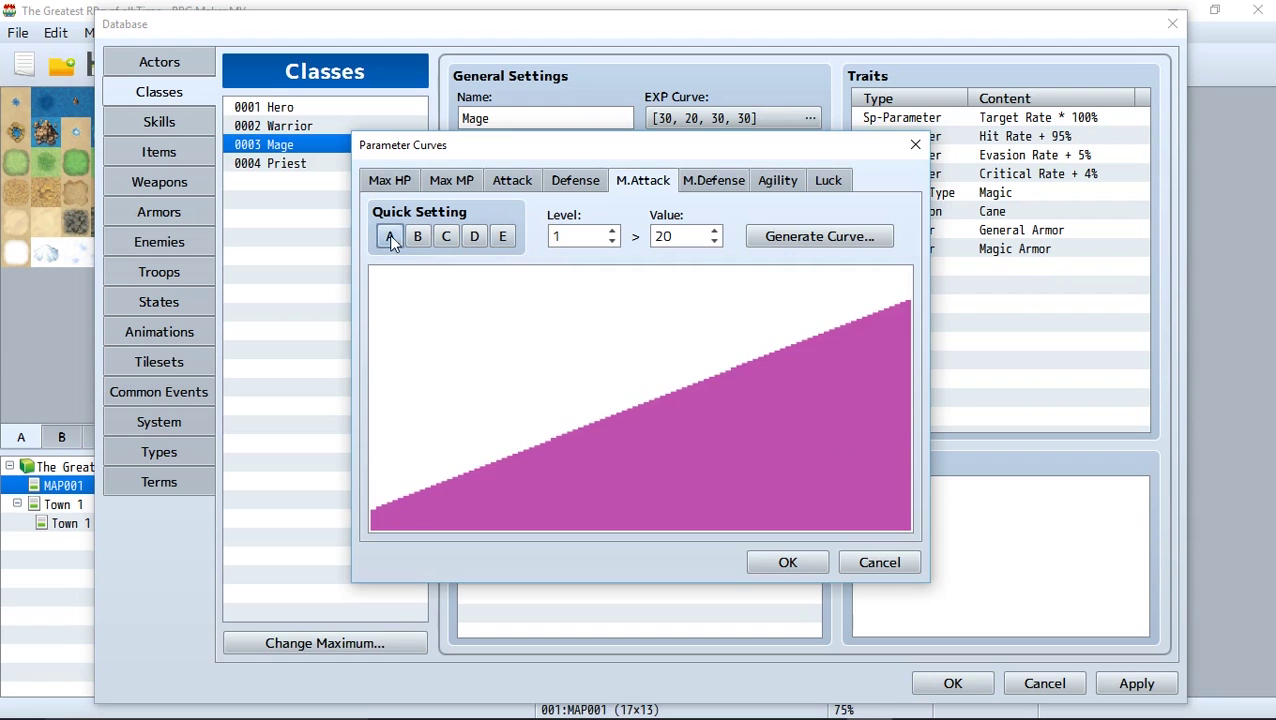
{"action": "left_click", "coordinate": [801, 563]}
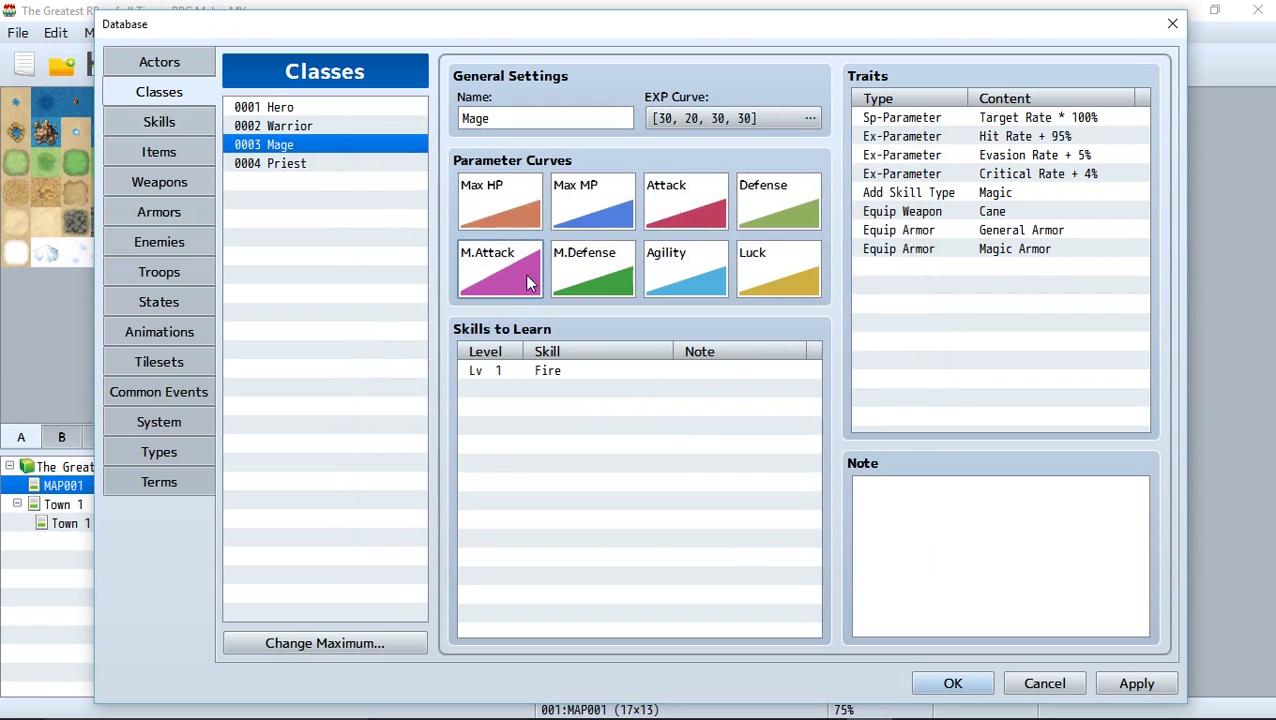
Give the Priest's Luck curve the steepest quick preset A
{"action": "left_click", "coordinate": [346, 166]}
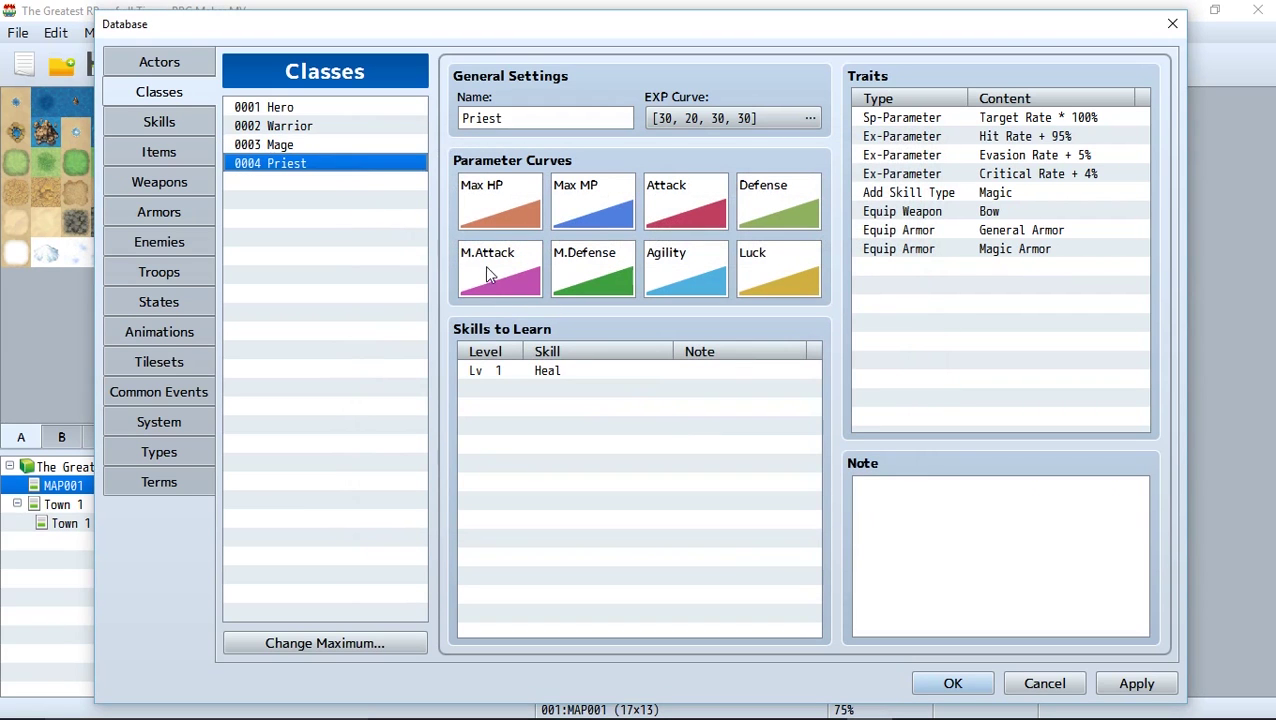
{"action": "double_click", "coordinate": [749, 276]}
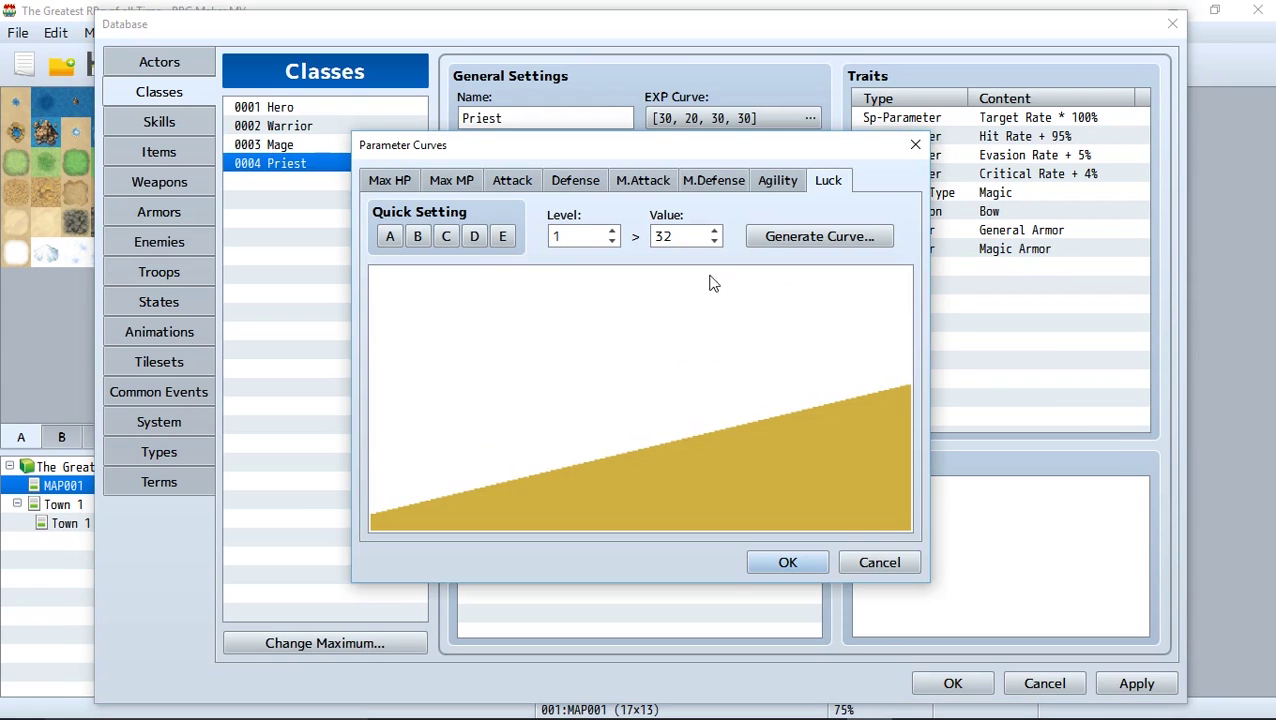
{"action": "left_click", "coordinate": [390, 236]}
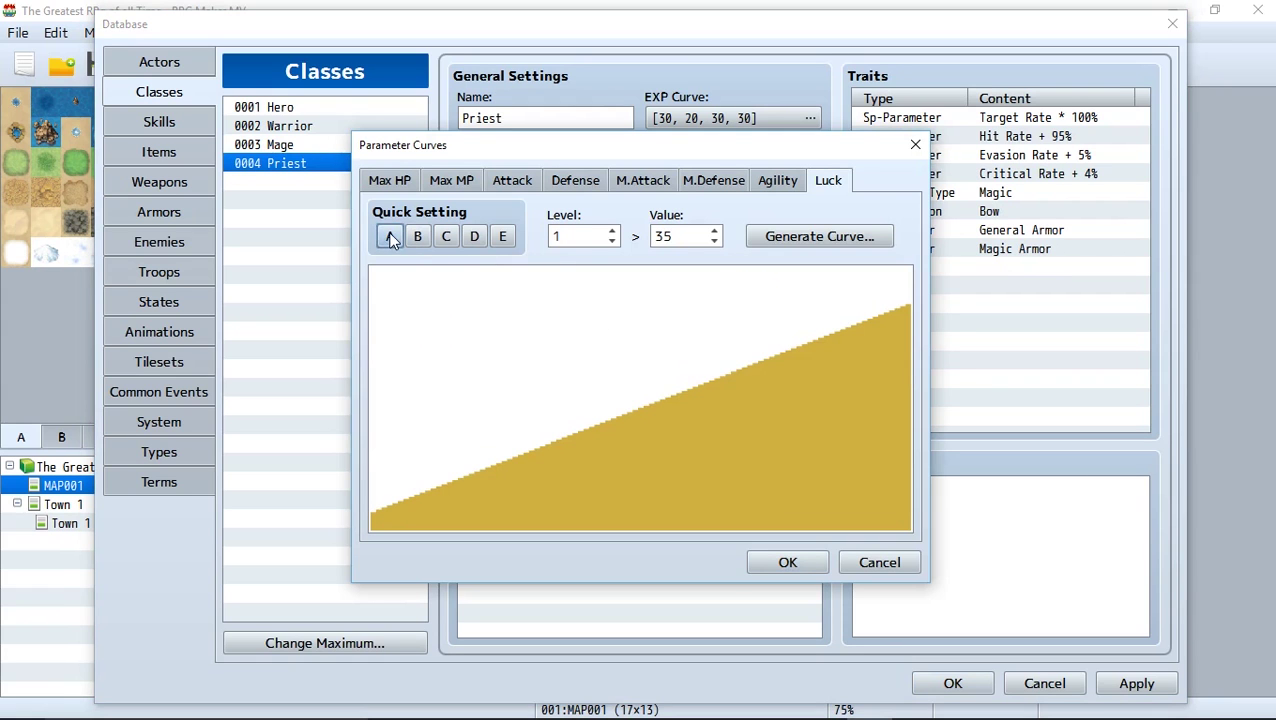
{"action": "left_click", "coordinate": [790, 560]}
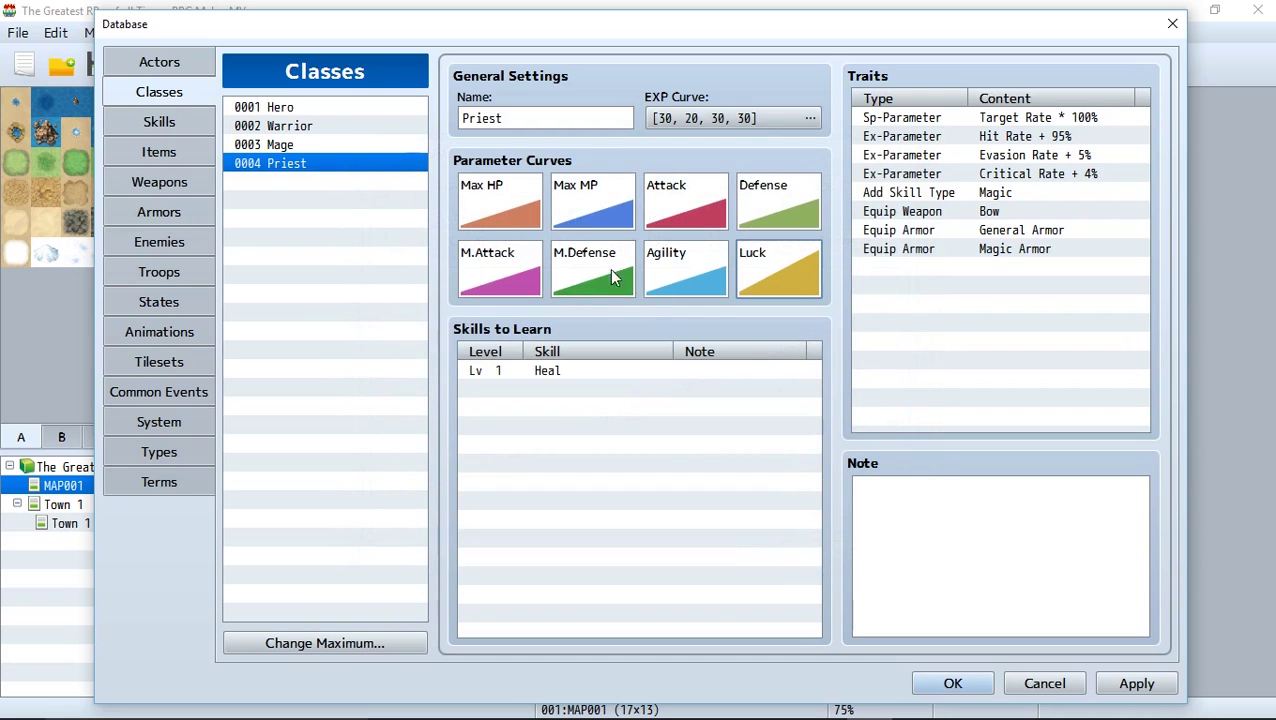
Check the actor's Class dropdown options, then switch to the Enemies page showing the Bat
{"action": "left_click", "coordinate": [152, 64]}
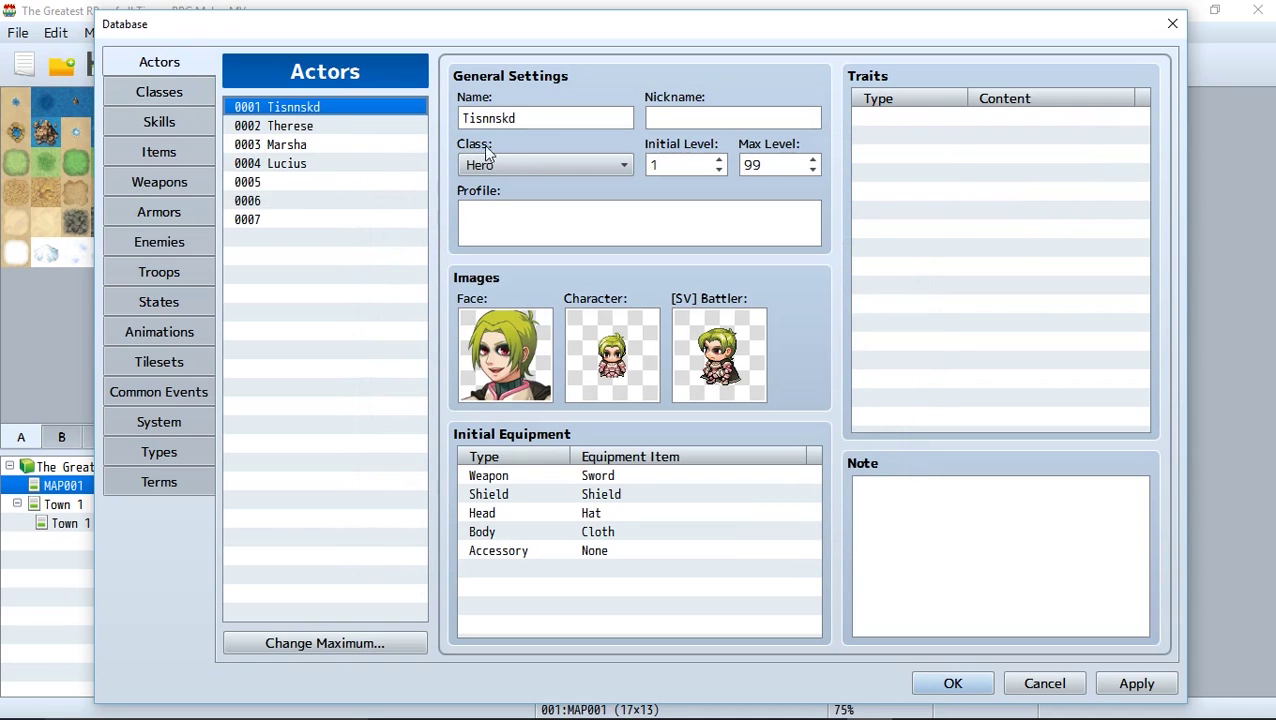
{"action": "left_click", "coordinate": [586, 166]}
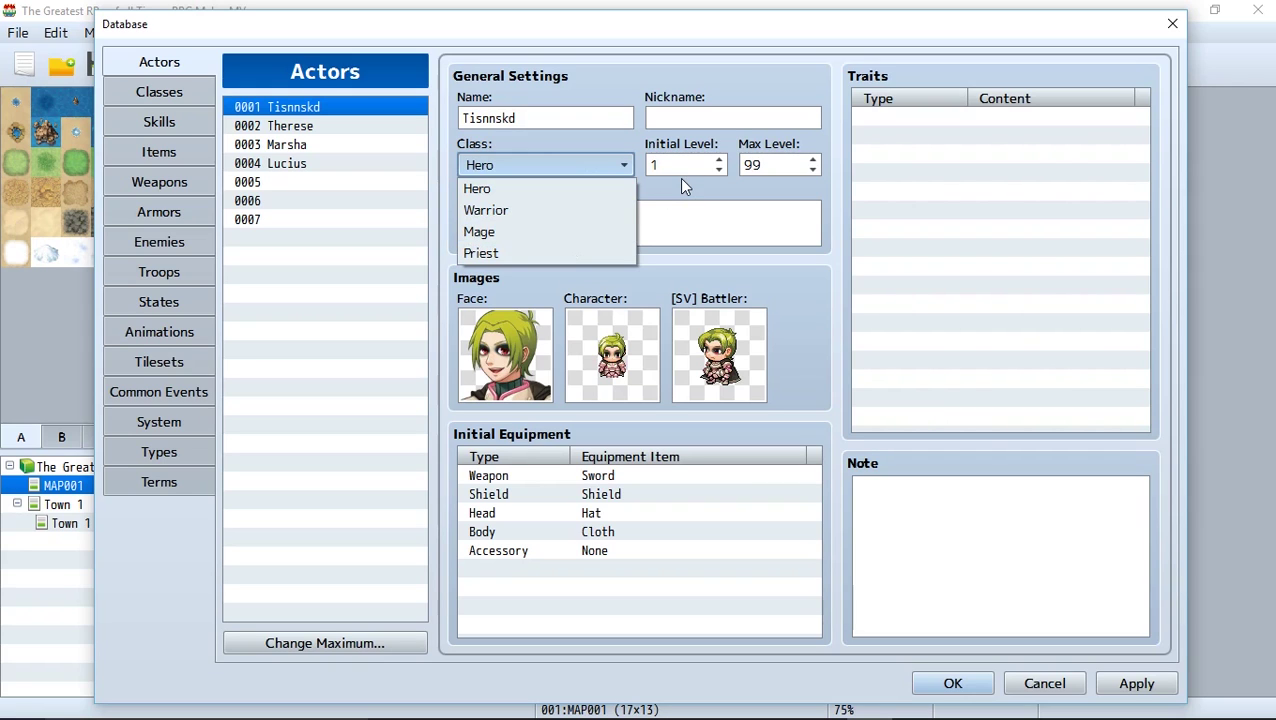
{"action": "left_click", "coordinate": [162, 245]}
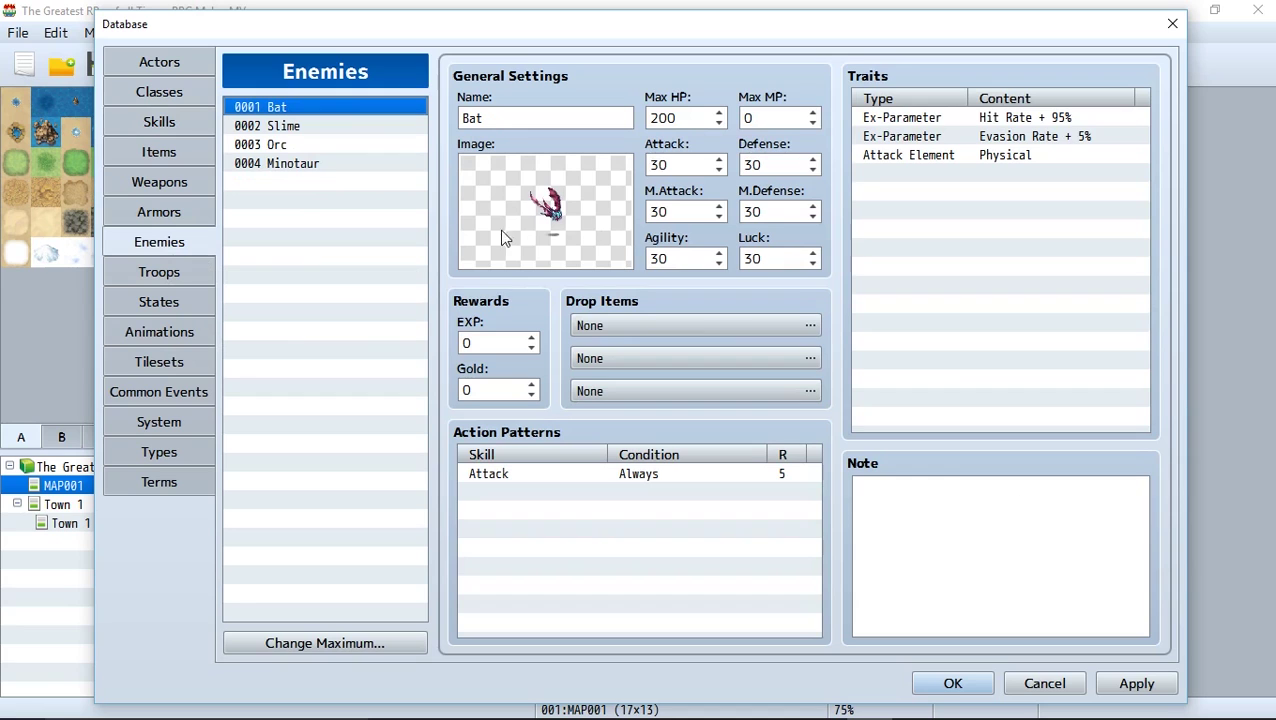
Raise the enemy maximum from 4 to 5 and name the new entry 0005 'Enemy'
{"action": "left_click", "coordinate": [315, 658]}
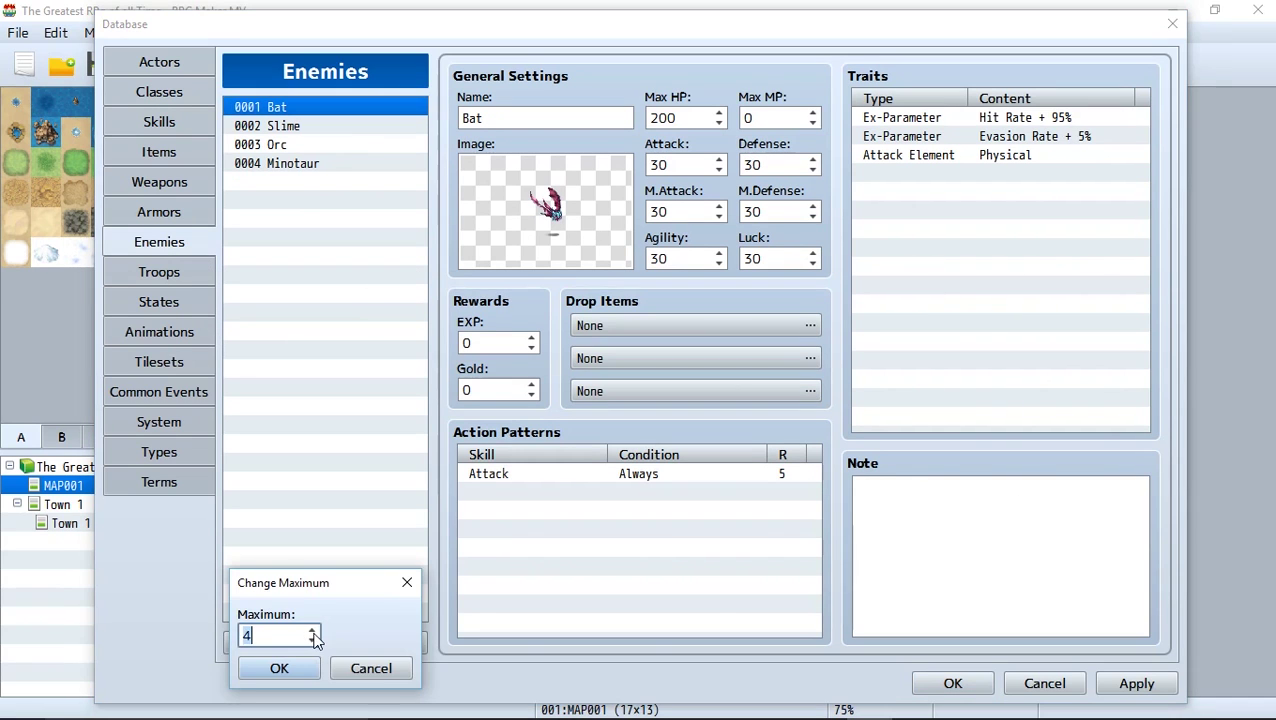
{"action": "left_click", "coordinate": [313, 632]}
{"action": "left_click", "coordinate": [290, 671]}
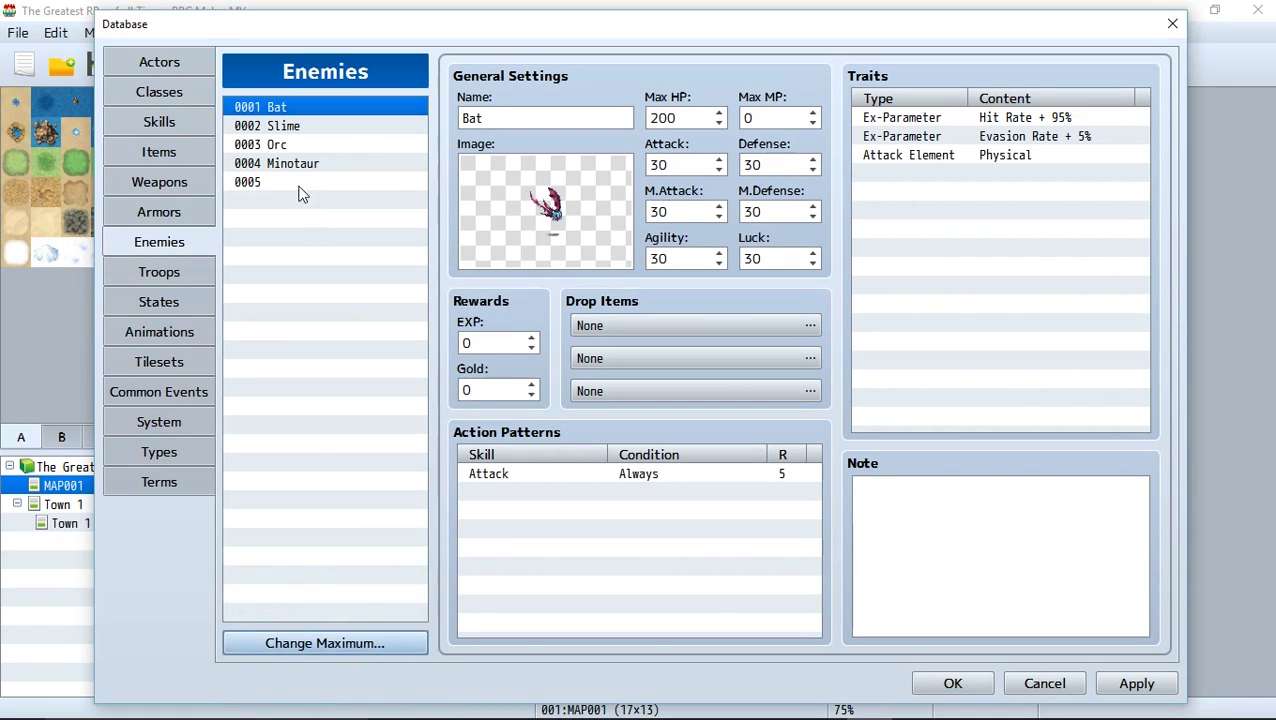
{"action": "left_click", "coordinate": [298, 183]}
{"action": "left_click", "coordinate": [530, 120]}
{"action": "type", "text": "Enemy"}
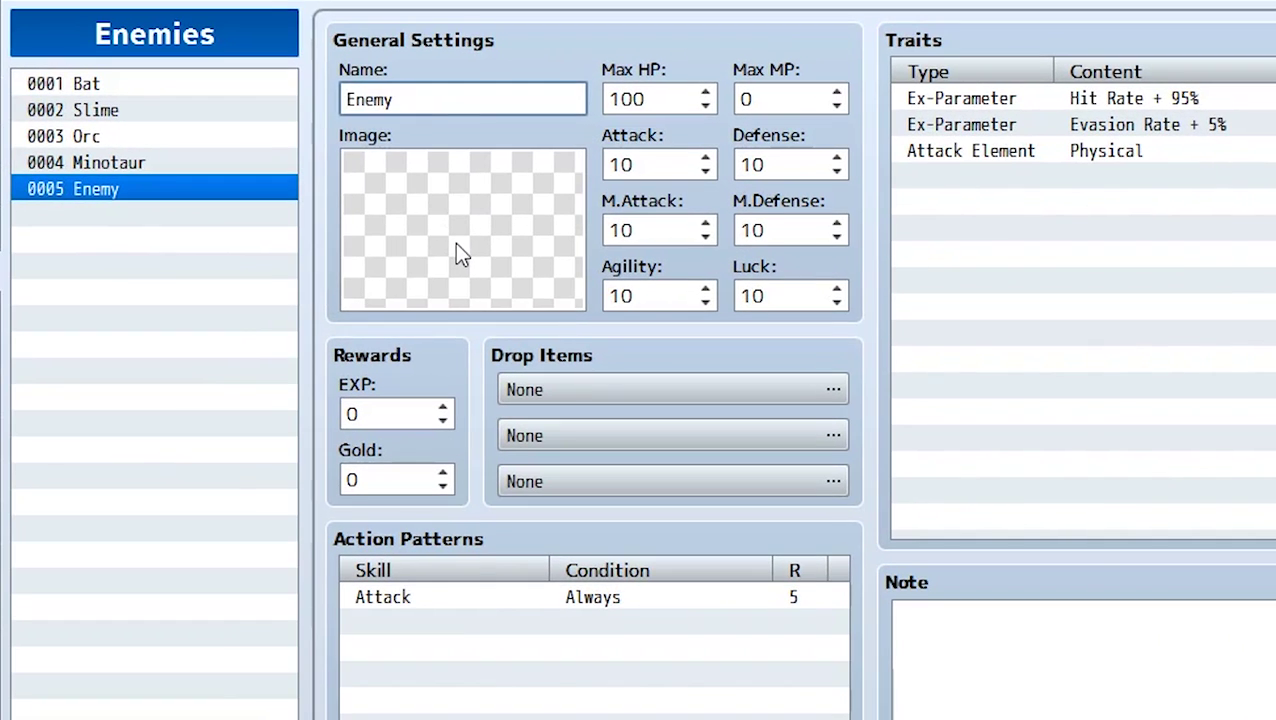
Assign the Mimic battler image to enemy 0005
{"action": "double_click", "coordinate": [455, 244]}
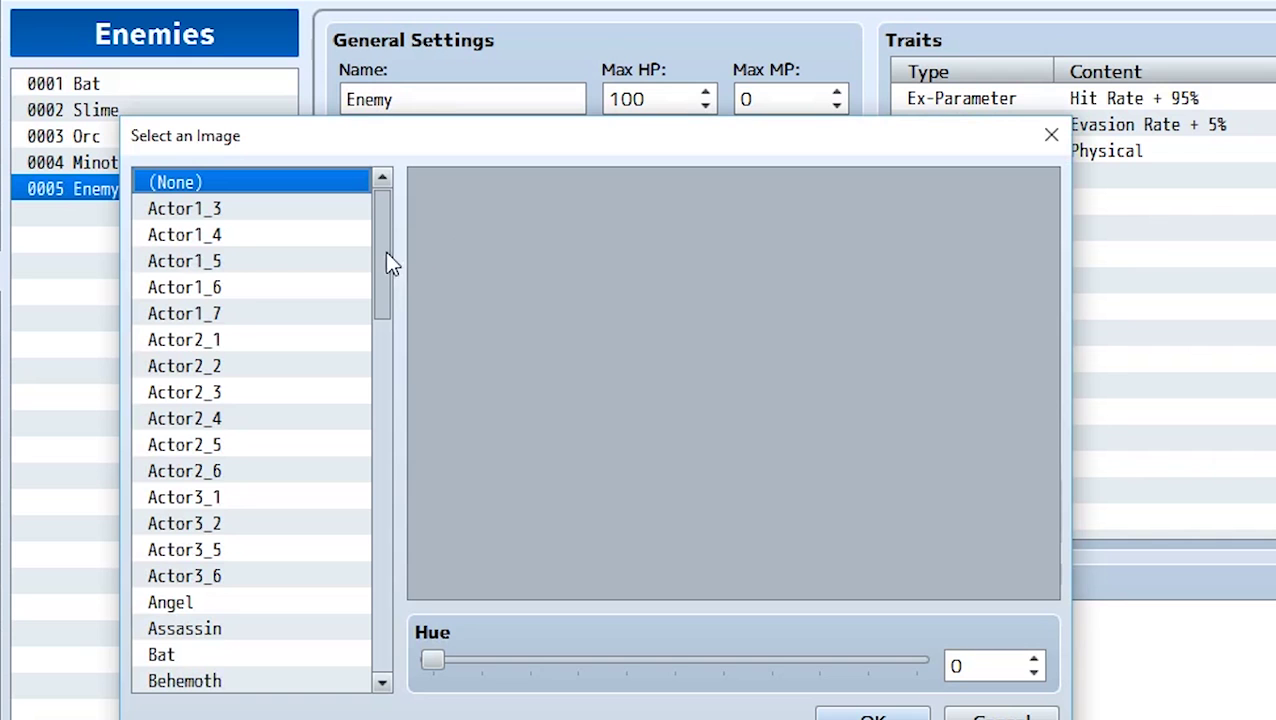
{"action": "left_click_drag", "start_coordinate": [384, 265], "coordinate": [360, 503]}
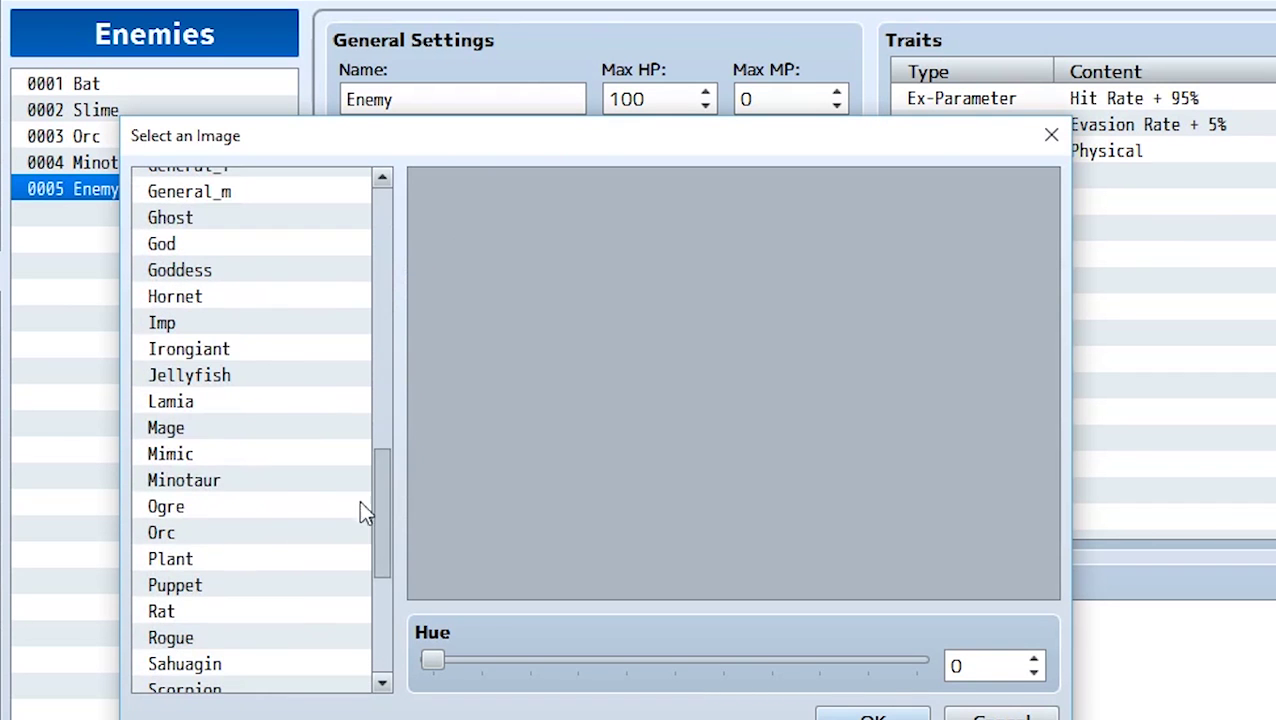
{"action": "left_click", "coordinate": [258, 480]}
{"action": "left_click", "coordinate": [238, 456]}
{"action": "left_click", "coordinate": [870, 712]}
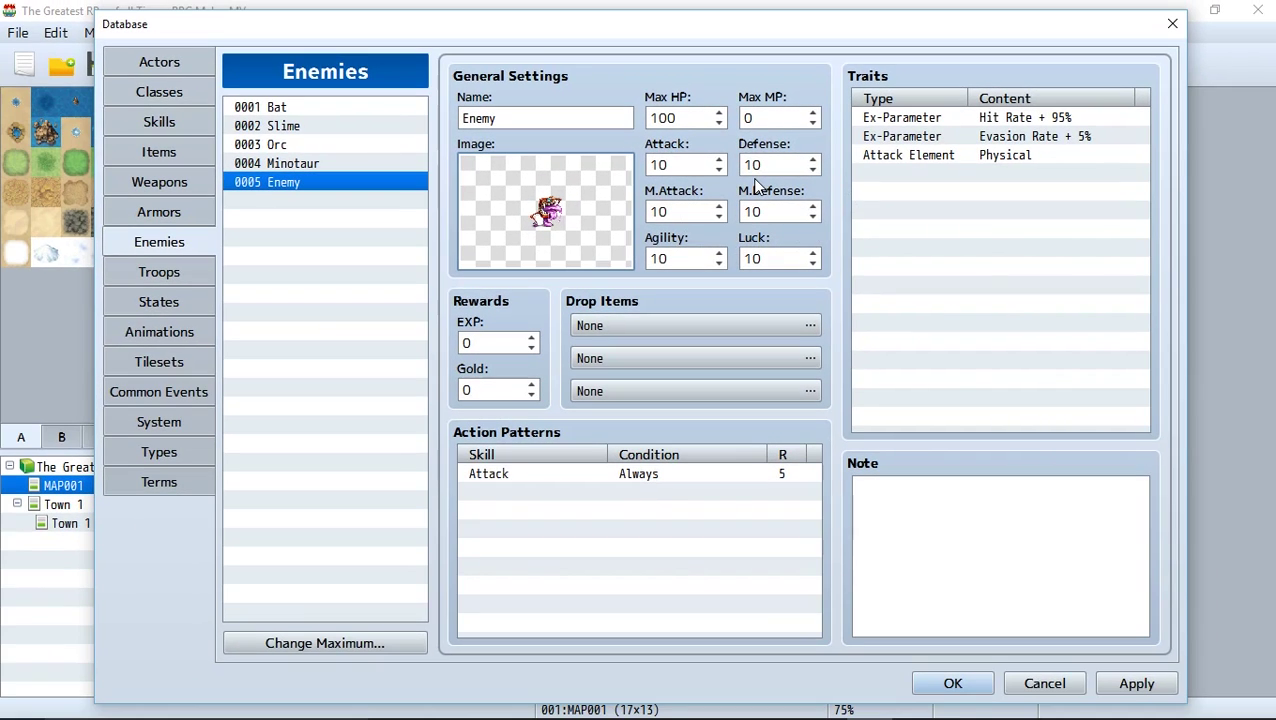
Go through Classes to the Skills page to view Attack's formula a.atk * 4 - b.def * 2
{"action": "left_click", "coordinate": [125, 96]}
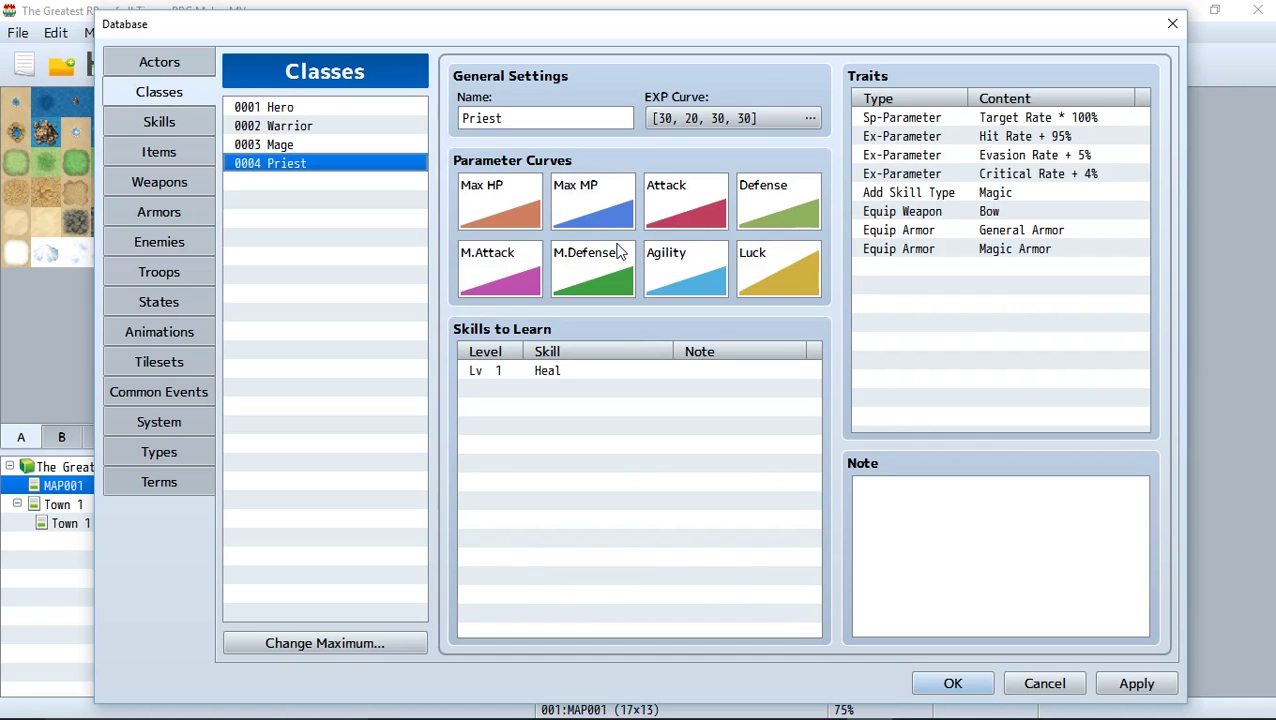
{"action": "left_click", "coordinate": [177, 120]}
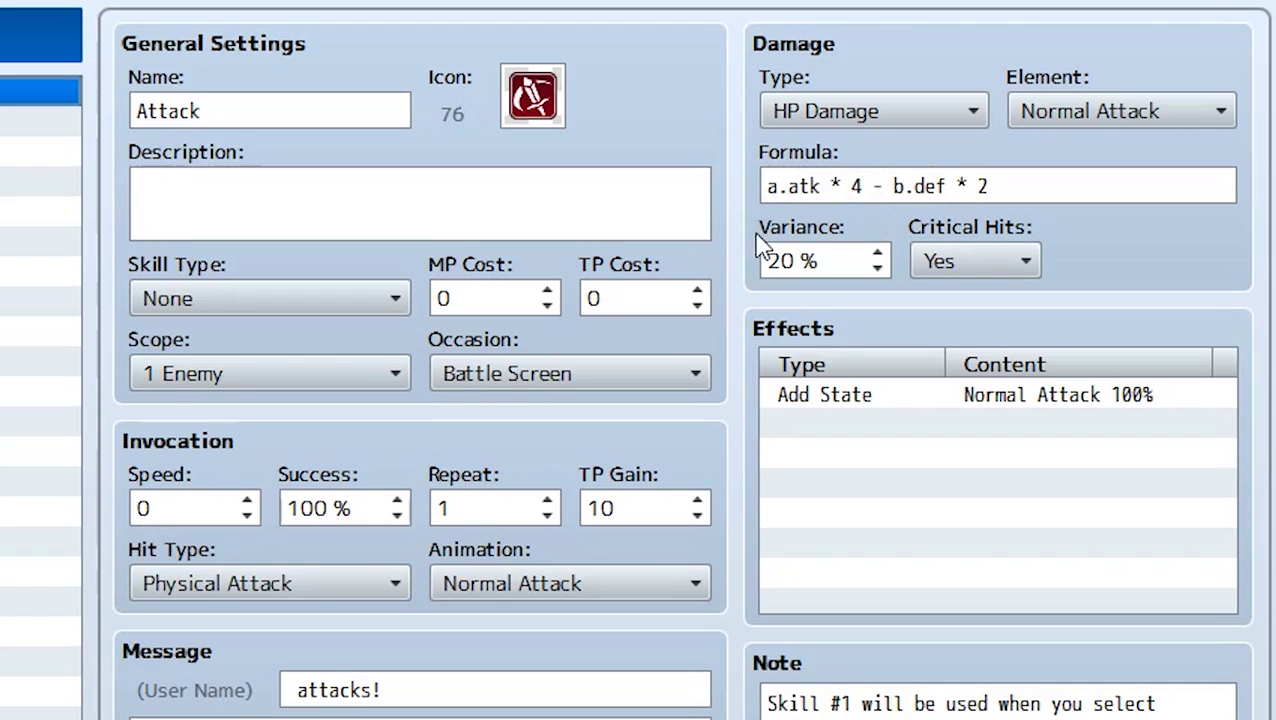
{"action": "triple_click", "coordinate": [780, 184]}
{"action": "left_click", "coordinate": [766, 186]}
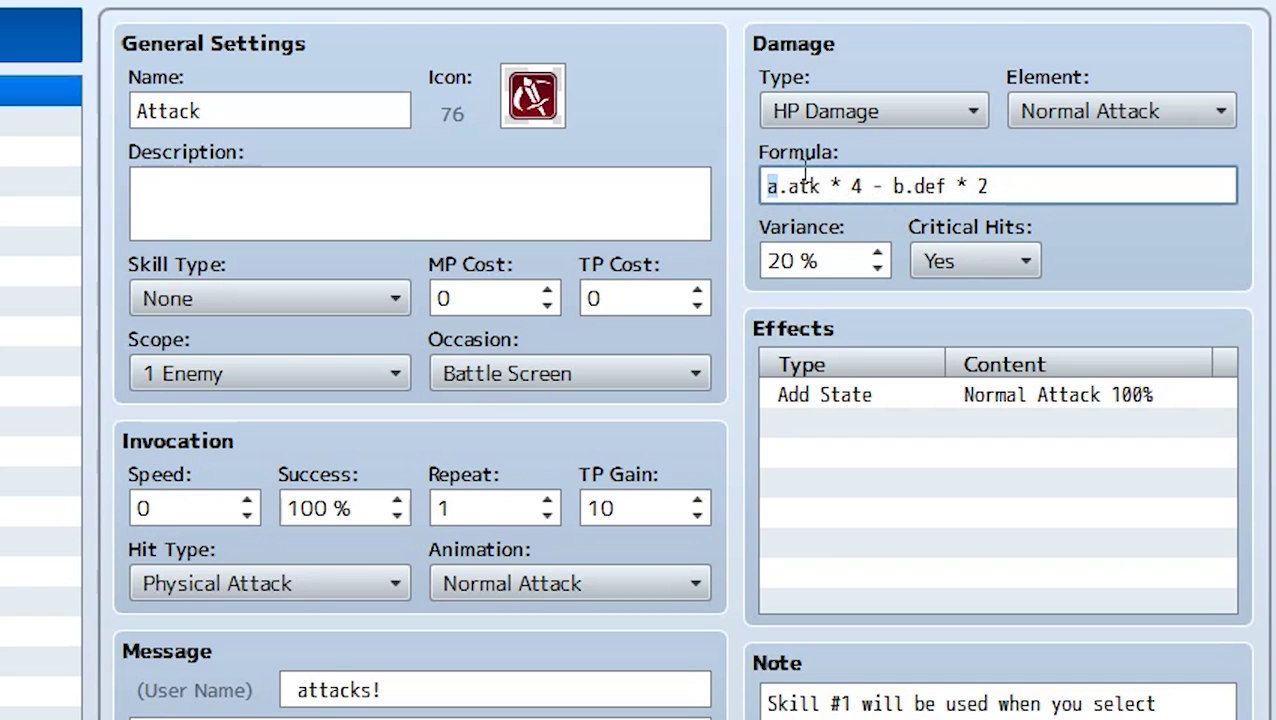
{"action": "left_click_drag", "start_coordinate": [895, 187], "coordinate": [905, 188]}
{"action": "left_click_drag", "start_coordinate": [873, 187], "coordinate": [766, 184]}
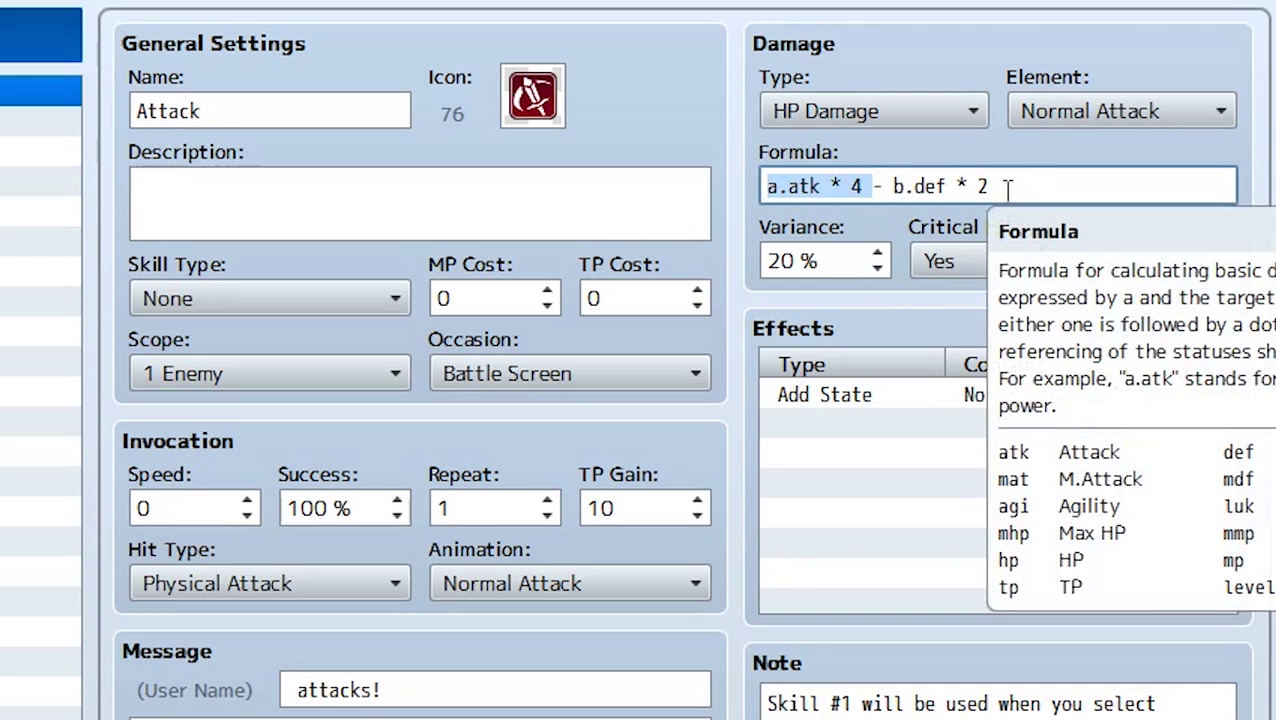
{"action": "left_click_drag", "start_coordinate": [1003, 187], "coordinate": [893, 185]}
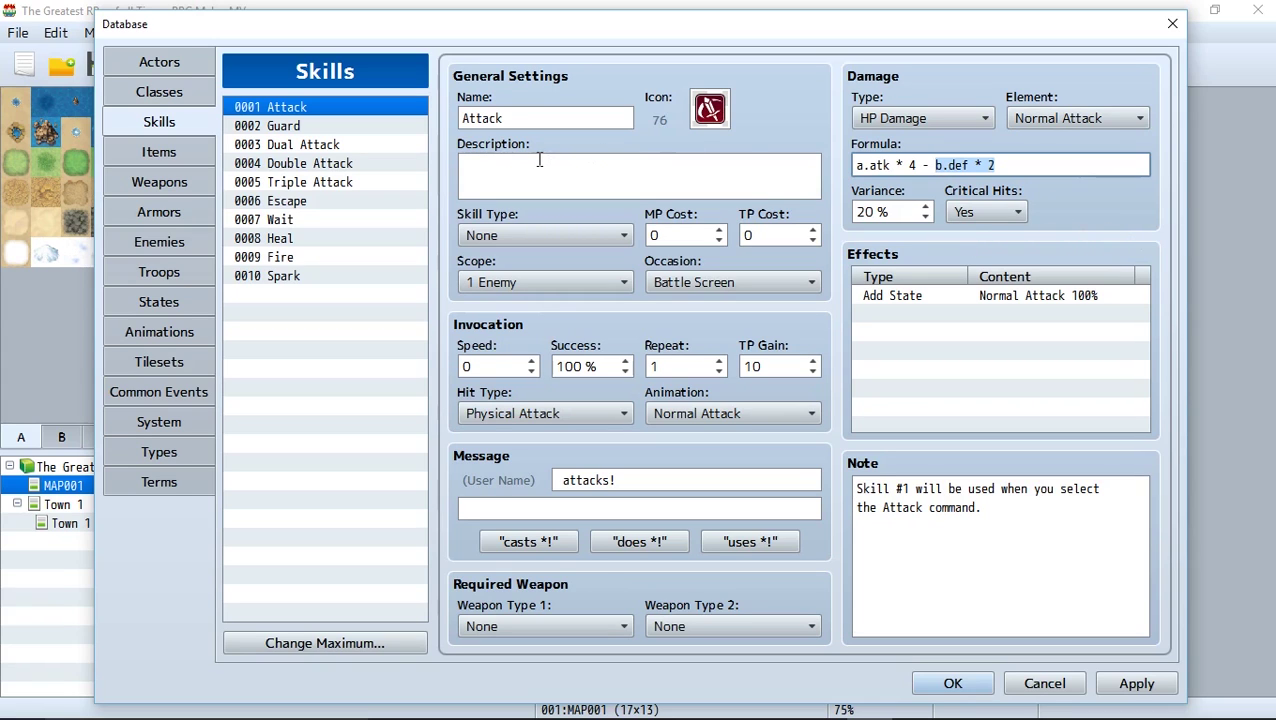
Select the Attack note text, then browse the Guard, Dual Attack, Heal, Fire and Spark skills
{"action": "left_click", "coordinate": [998, 517]}
{"action": "key", "text": "ctrl+a"}
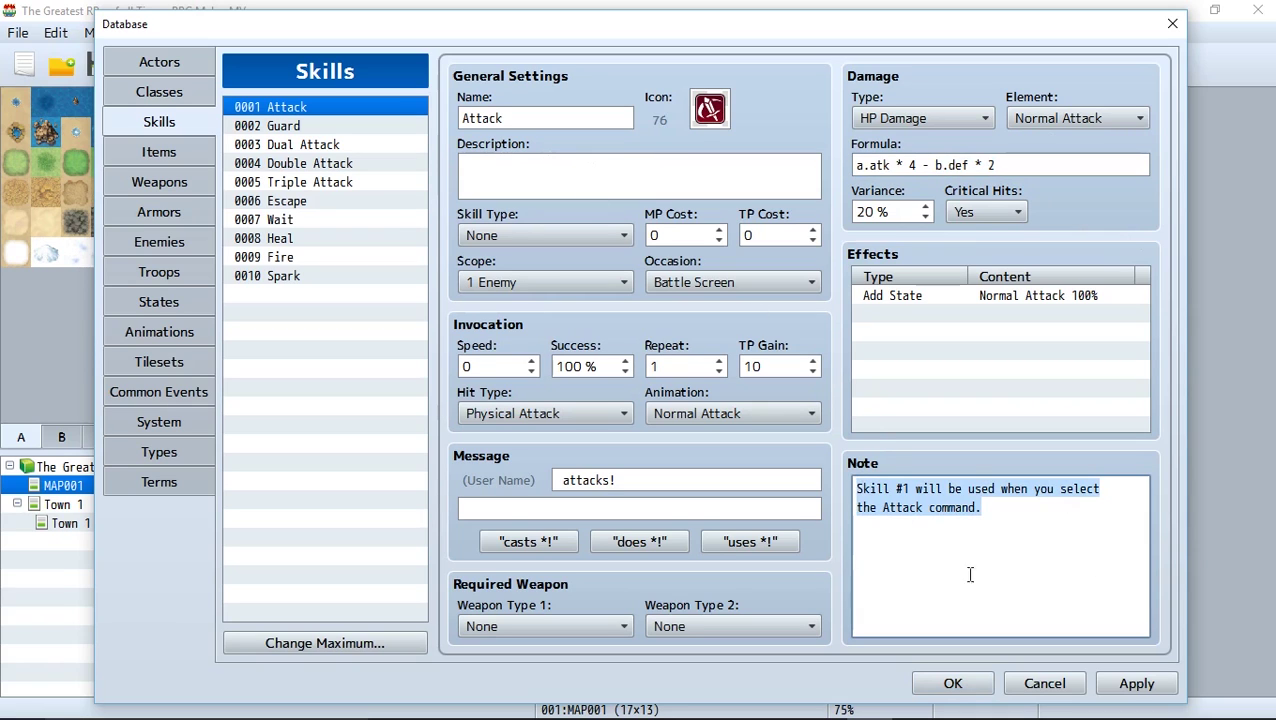
{"action": "left_click", "coordinate": [330, 125]}
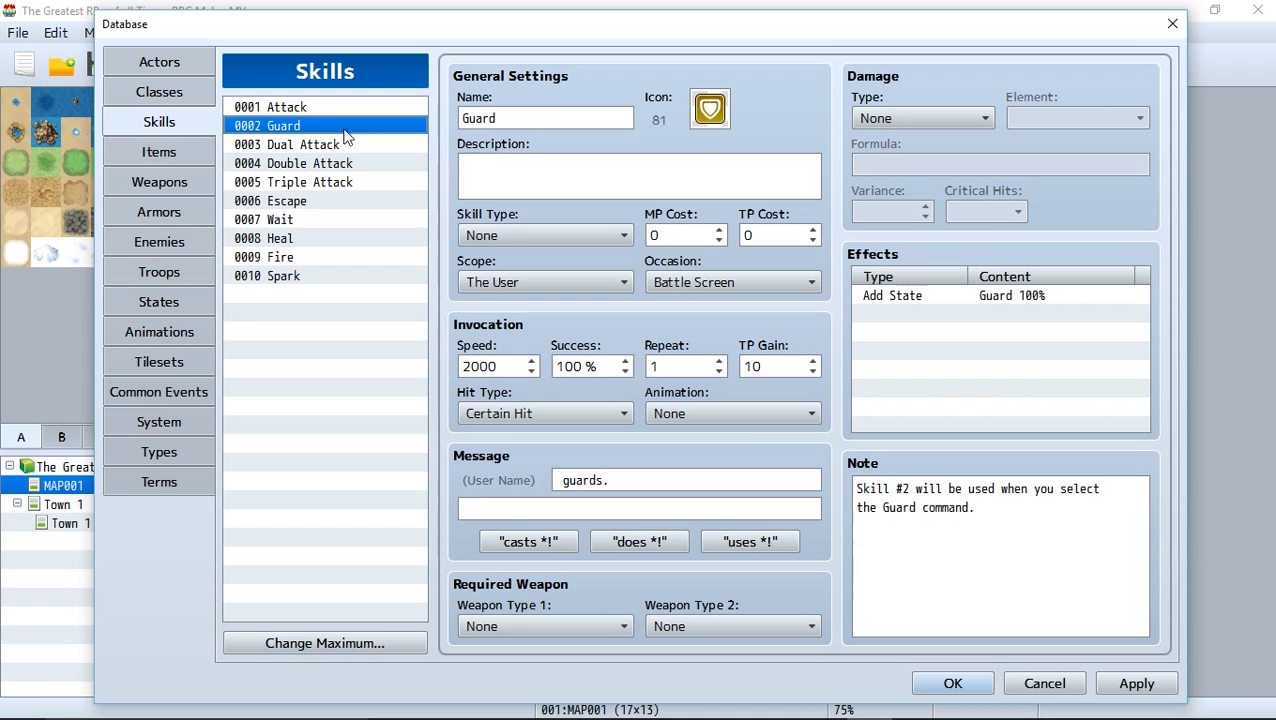
{"action": "left_click", "coordinate": [382, 146]}
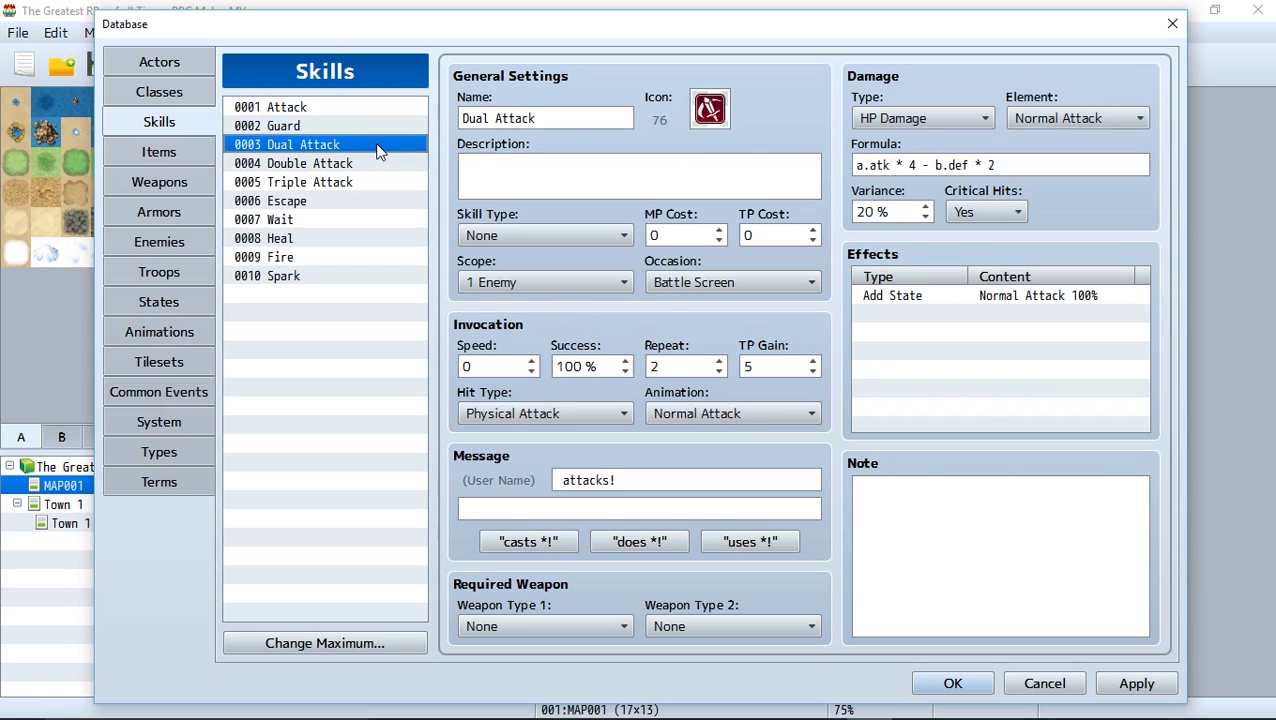
{"action": "left_click", "coordinate": [320, 238]}
{"action": "left_click", "coordinate": [318, 257]}
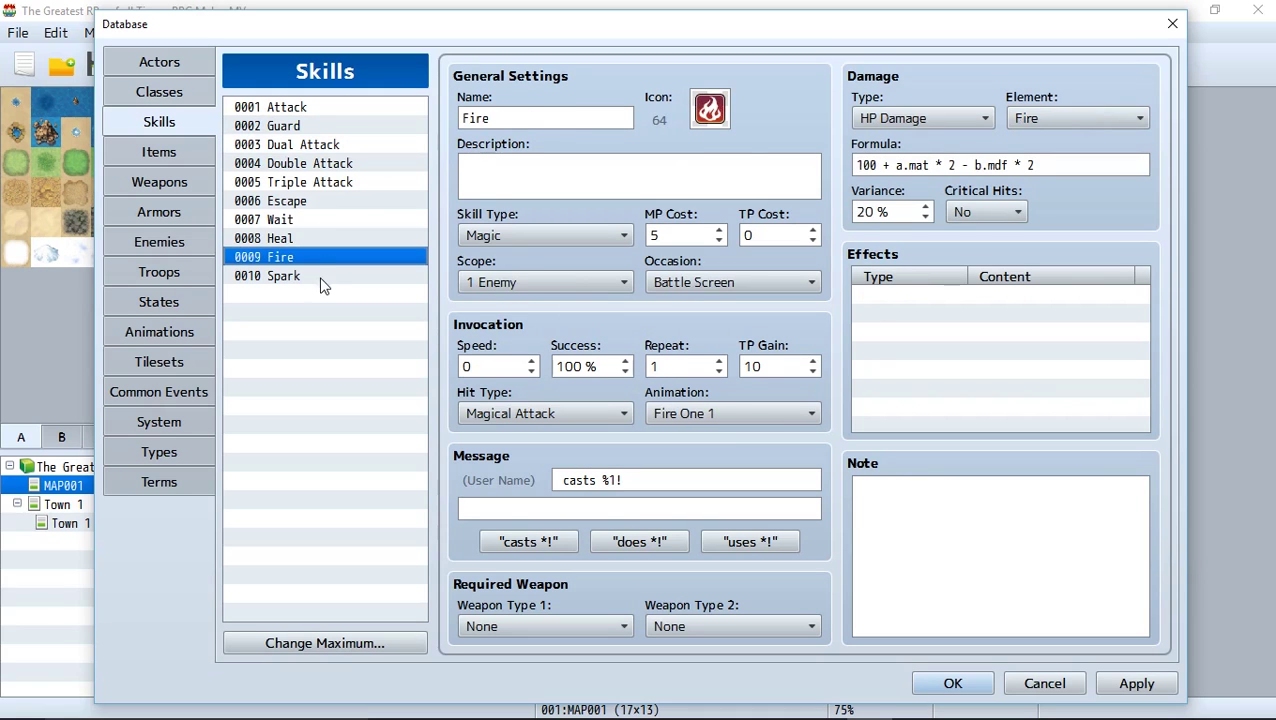
{"action": "left_click", "coordinate": [321, 277]}
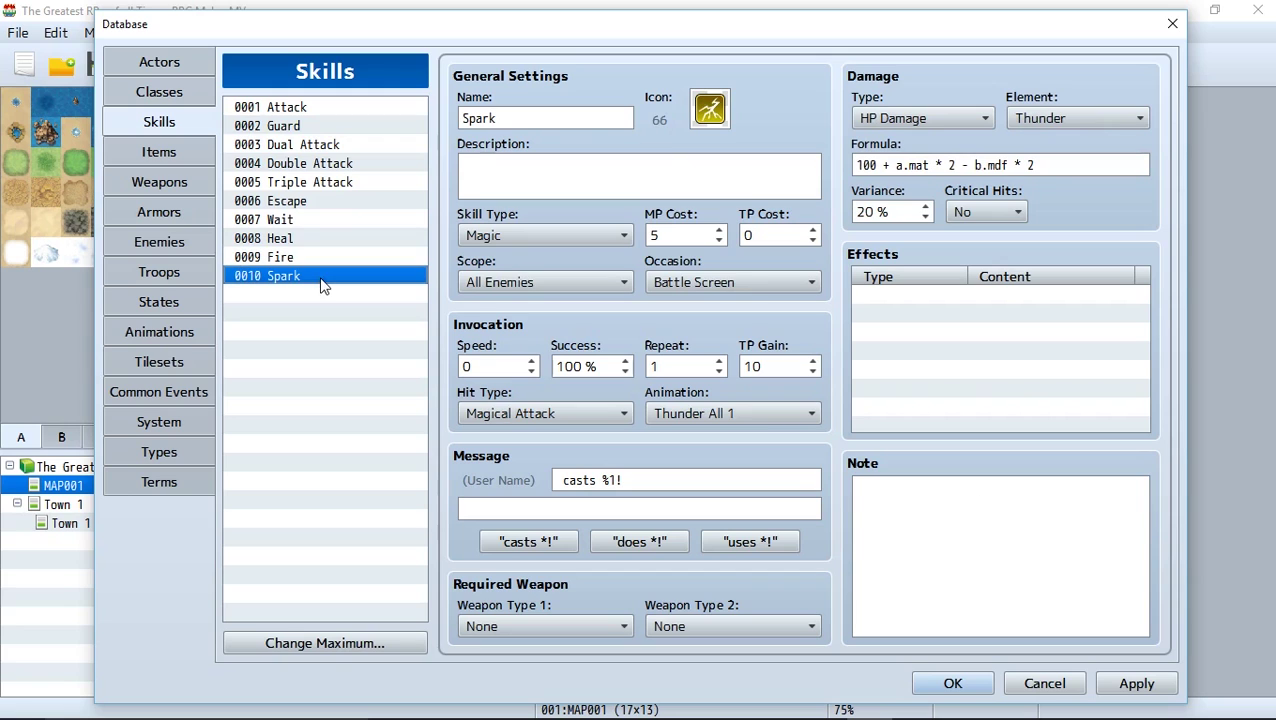
Keep Heal's damage type as HP Recover, inspect its 200 + a.mat formula, and return to Classes
{"action": "left_click", "coordinate": [296, 240]}
{"action": "left_click", "coordinate": [873, 120]}
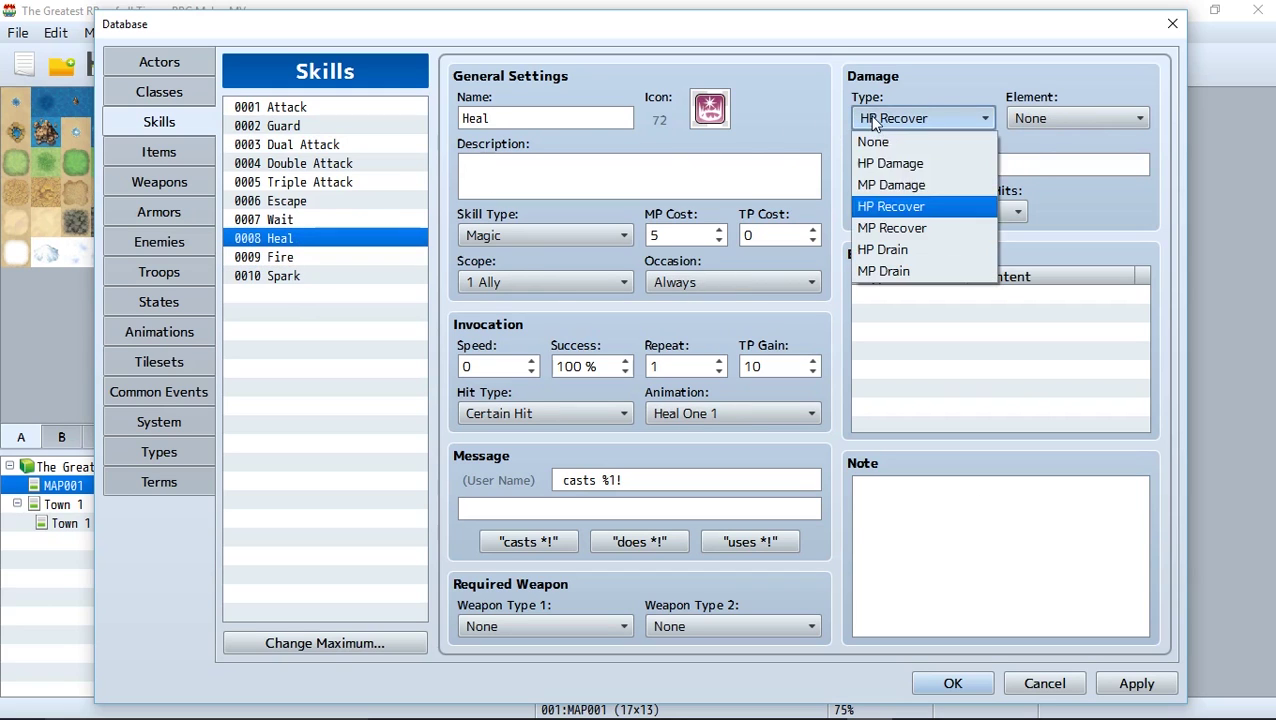
{"action": "left_click", "coordinate": [920, 208]}
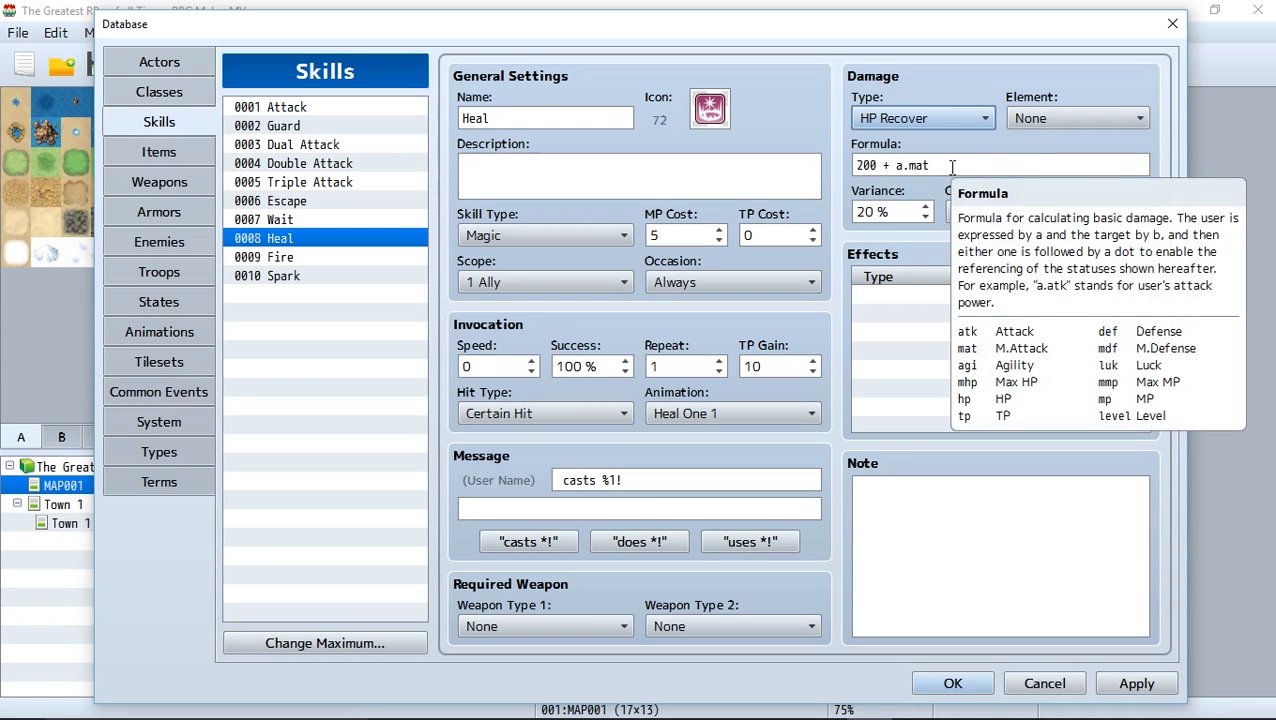
{"action": "left_click", "coordinate": [952, 167]}
{"action": "left_click_drag", "start_coordinate": [970, 163], "coordinate": [880, 165]}
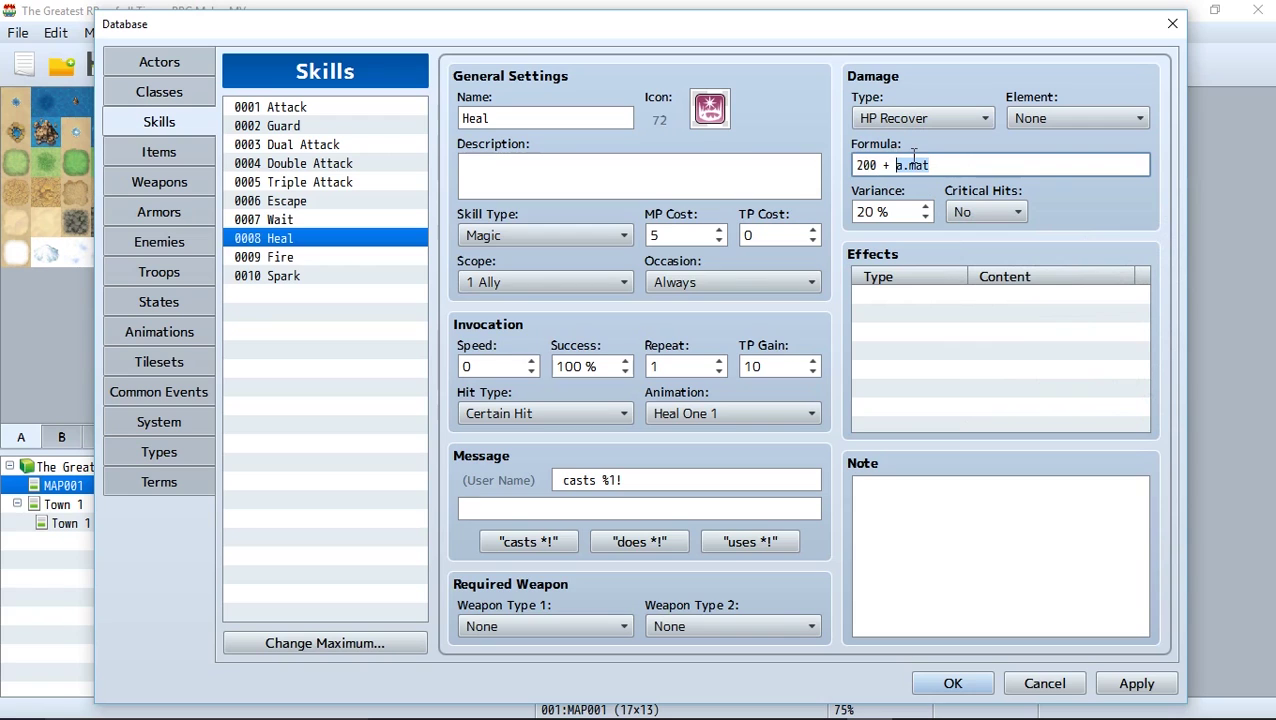
{"action": "left_click", "coordinate": [159, 91]}
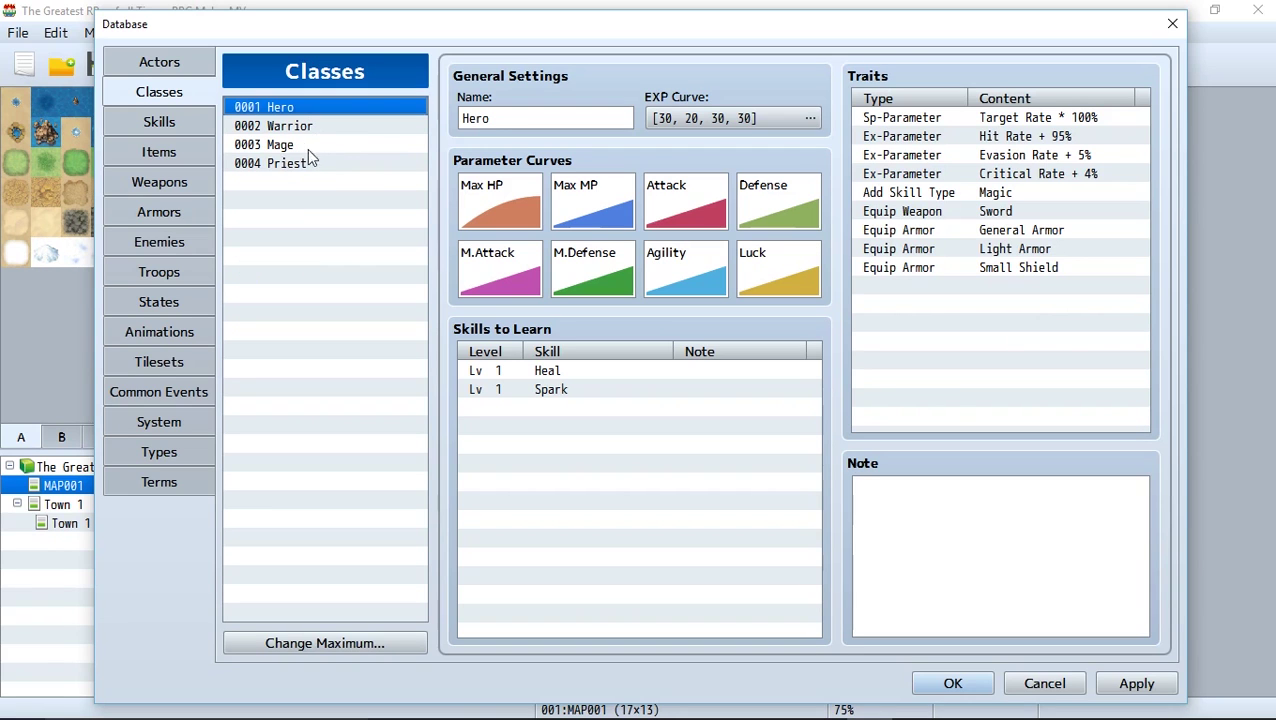